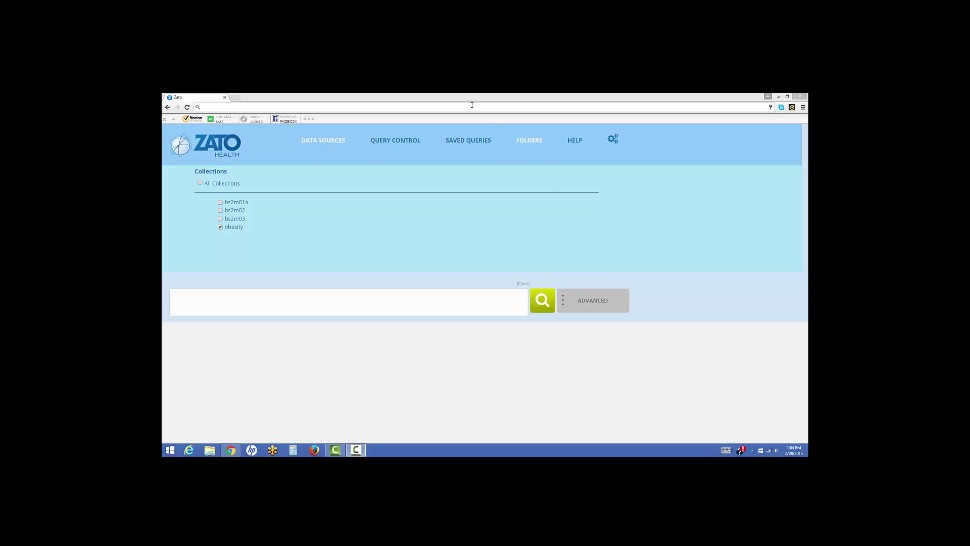
Run the saved 'respiratory' query to list its eight obesity-collection notes
click(462, 141)
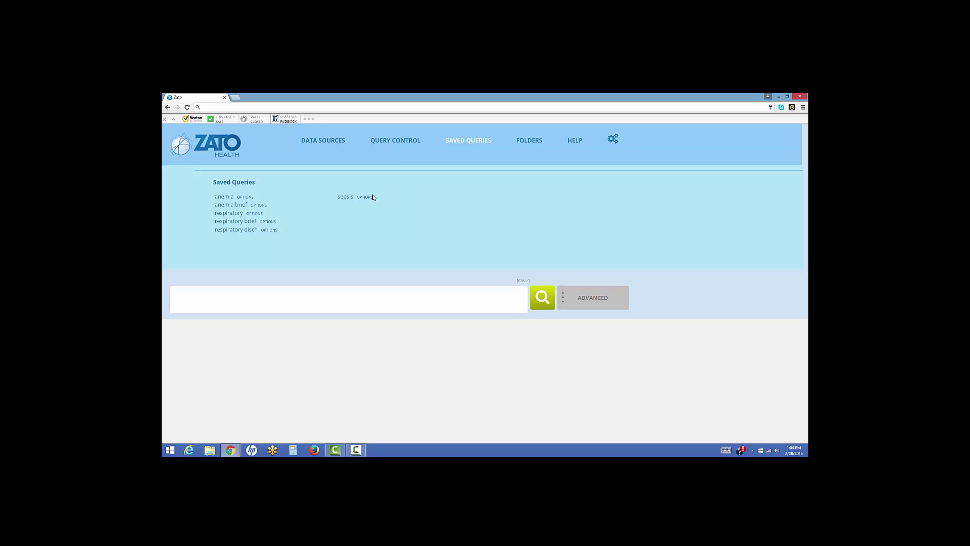
click(220, 214)
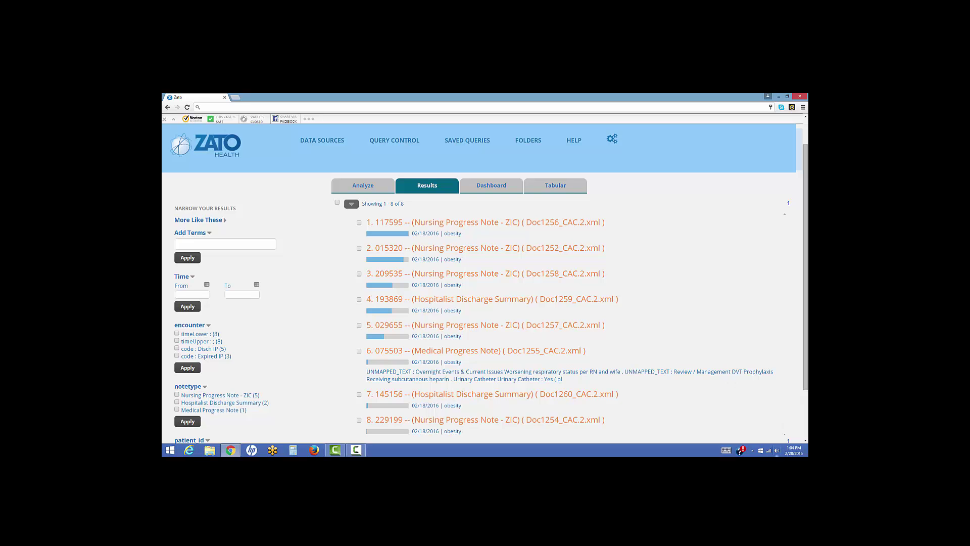
Open result 7, Doc1260_CAC.2.xml, and scroll through its ICD9, Labs and Substances lists
click(585, 397)
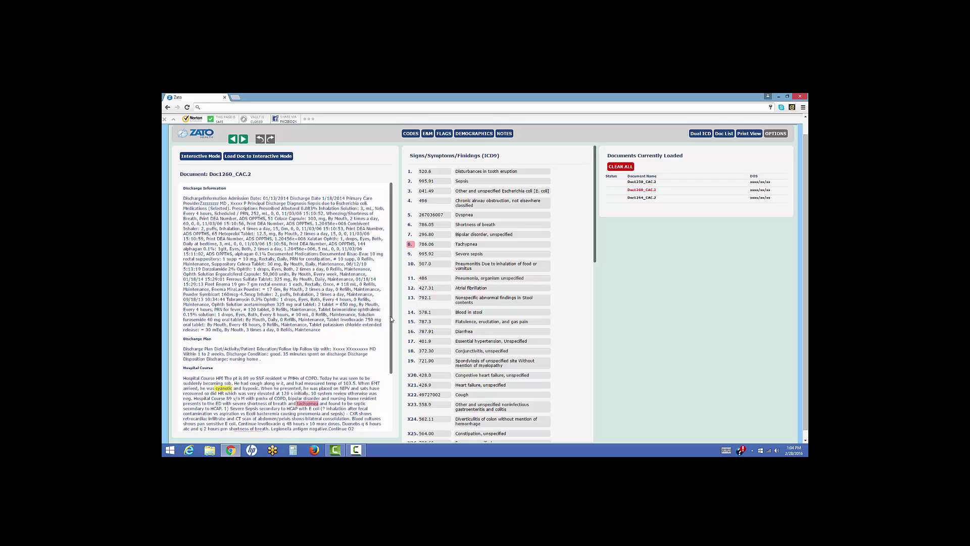
drag(390, 317, 375, 392)
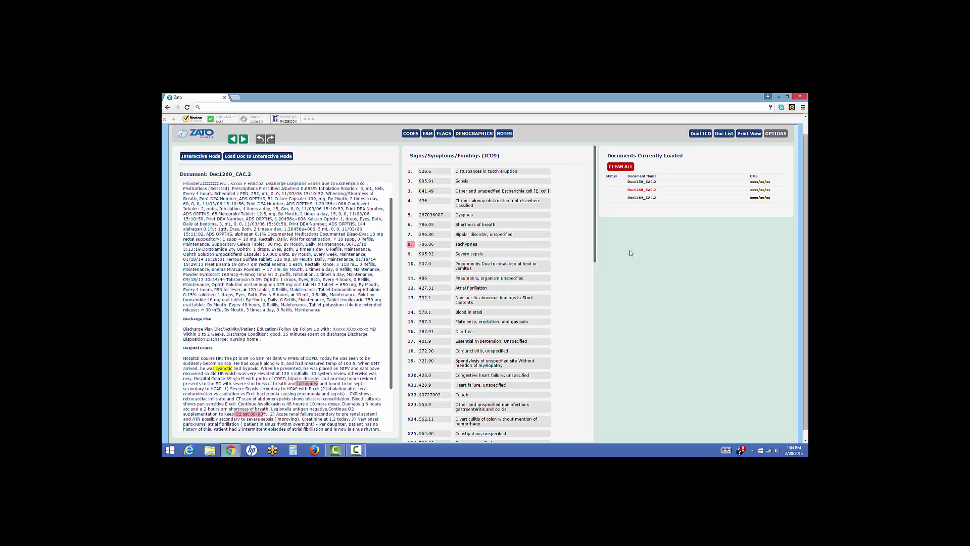
drag(597, 246, 578, 353)
scroll(578, 354, down, 1)
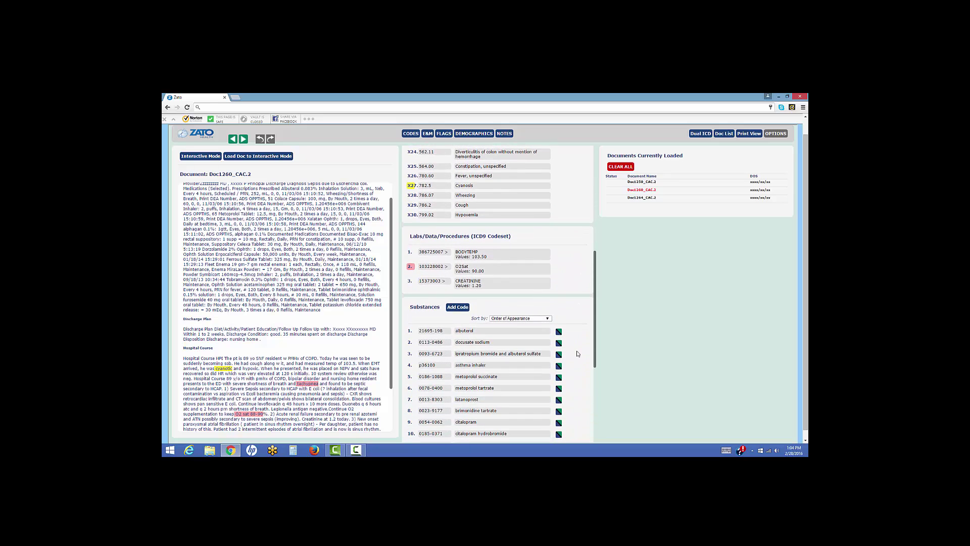
scroll(578, 353, up, 3)
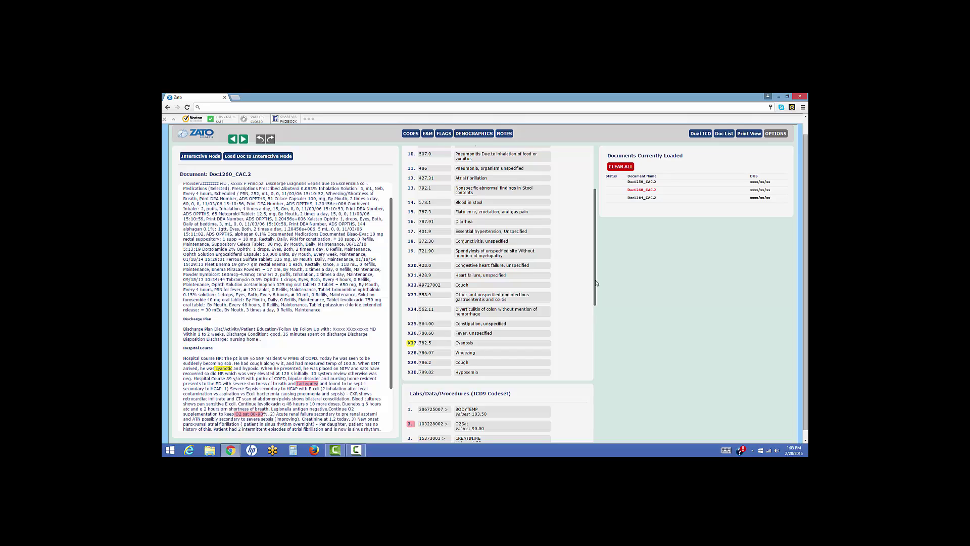
drag(597, 283, 601, 269)
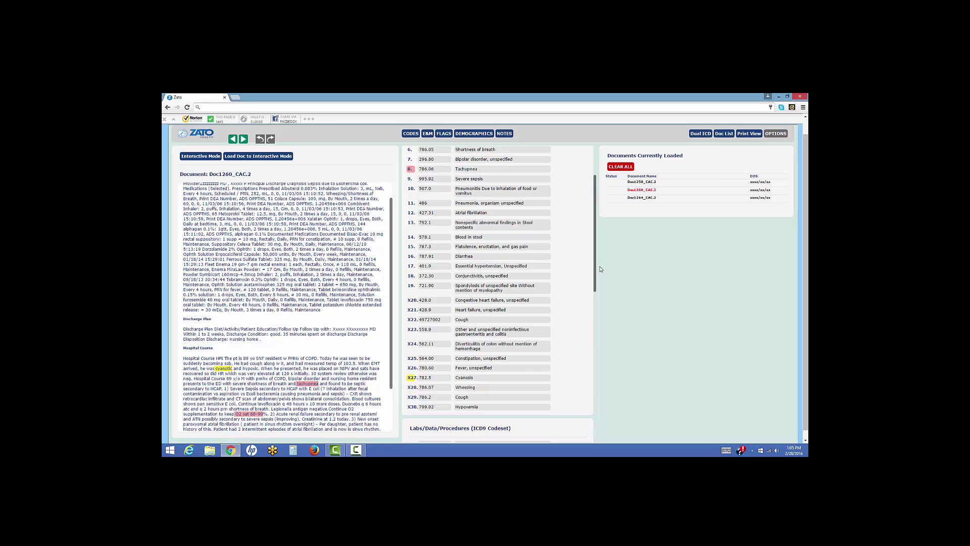
drag(601, 269, 598, 281)
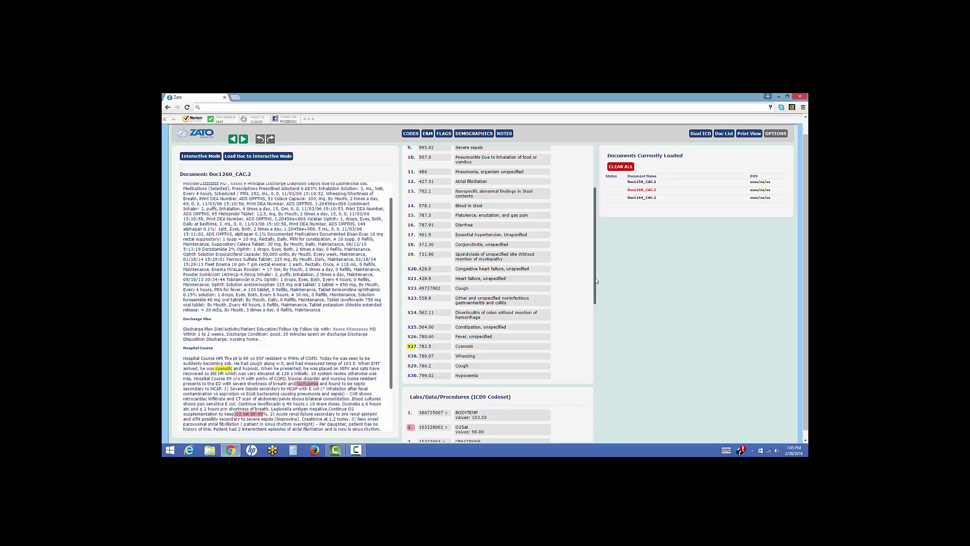
drag(595, 278, 605, 251)
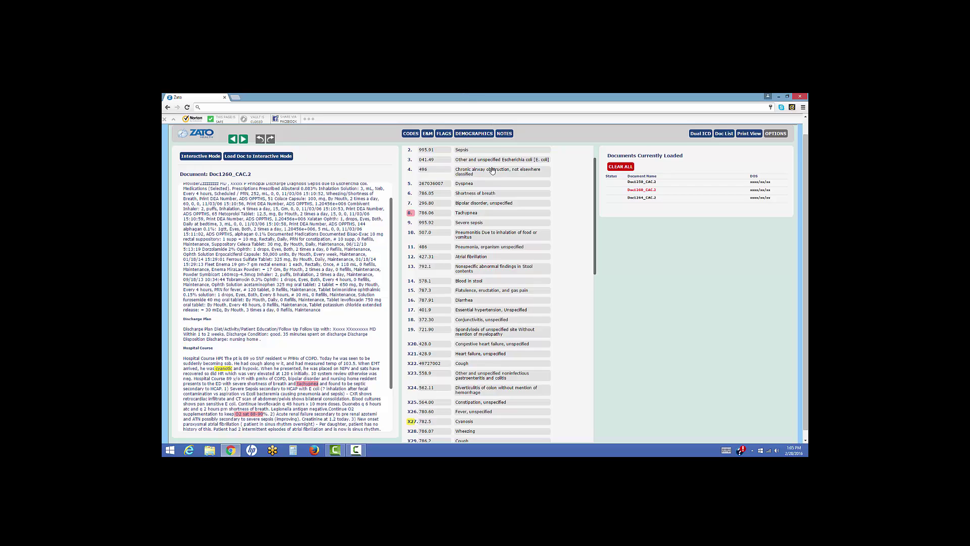
Highlight note evidence for Sepsis, E. coli (041.49), COPD (496), dyspnea, shortness of breath and bipolar
click(465, 153)
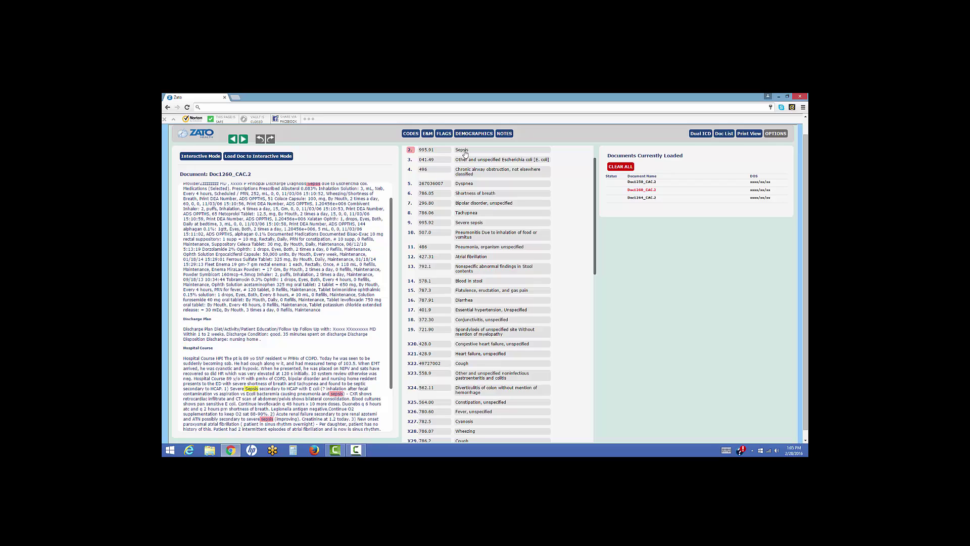
click(466, 161)
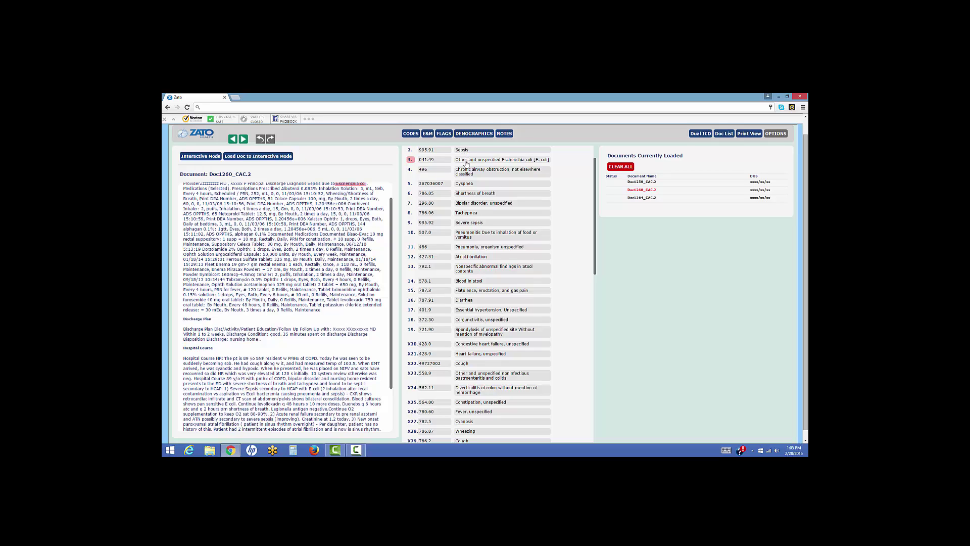
click(464, 174)
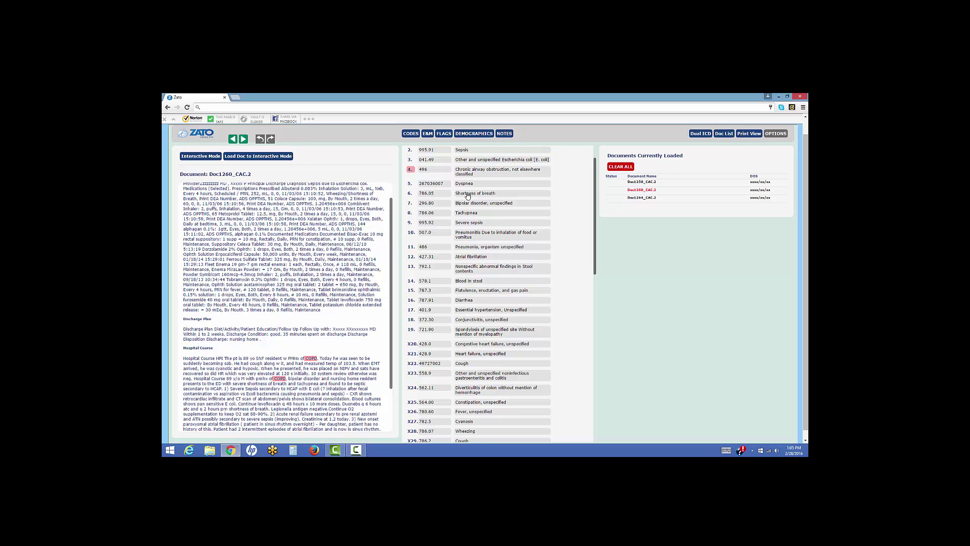
click(467, 187)
click(467, 196)
click(468, 204)
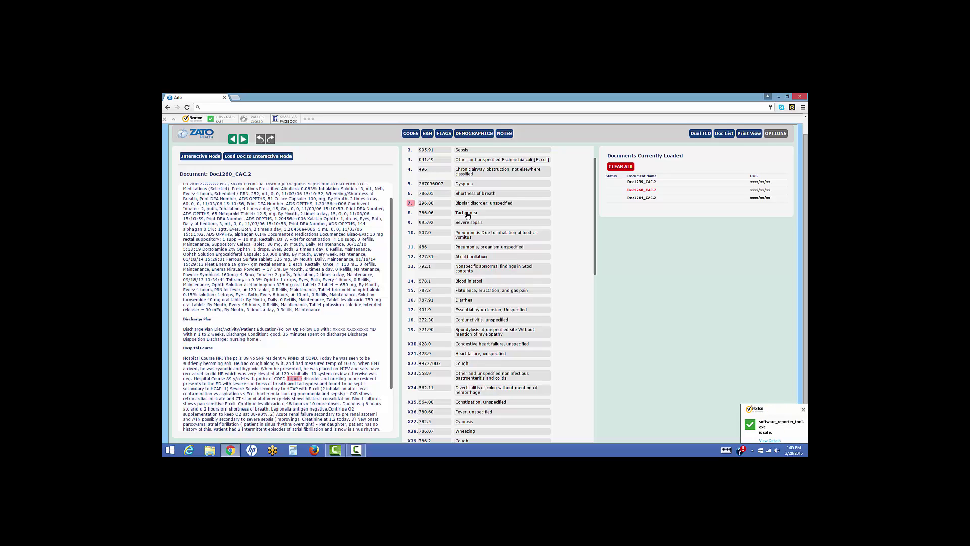
Highlight evidence for tachypnea, severe sepsis, pneumonitis, pneumonia and blood in stool (578.1)
click(468, 214)
click(468, 223)
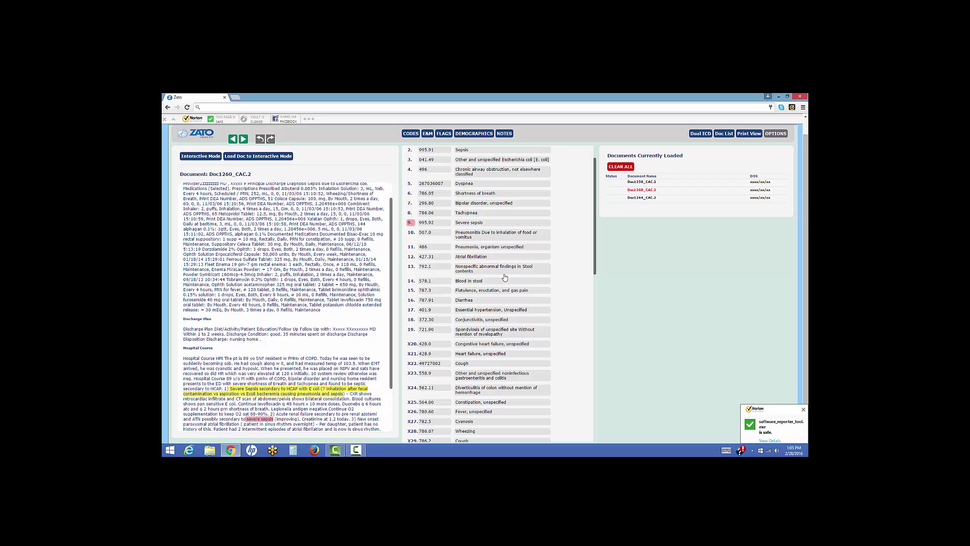
click(483, 237)
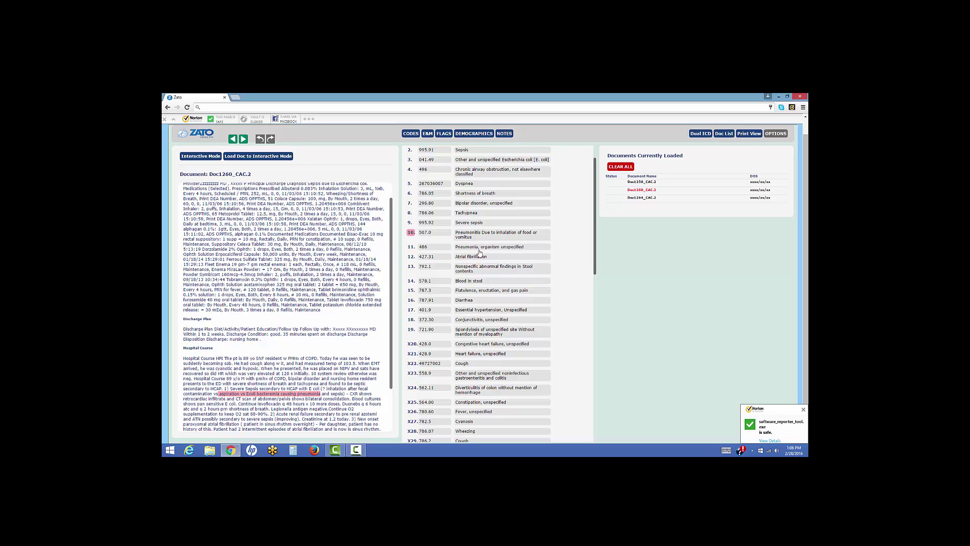
click(479, 251)
click(473, 284)
scroll(375, 261, down, 1)
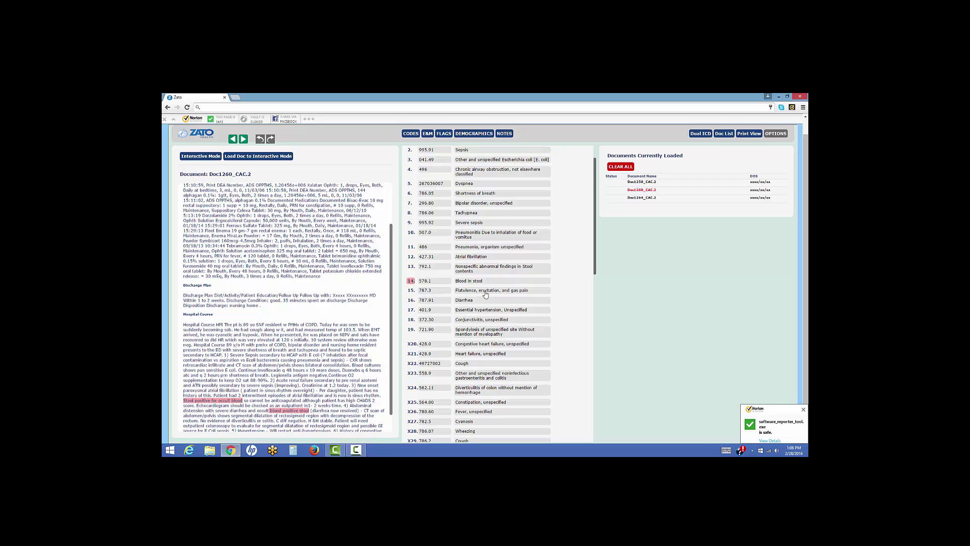
Highlight the Conjunctivitis evidence, then bring the Substances list into view
click(484, 320)
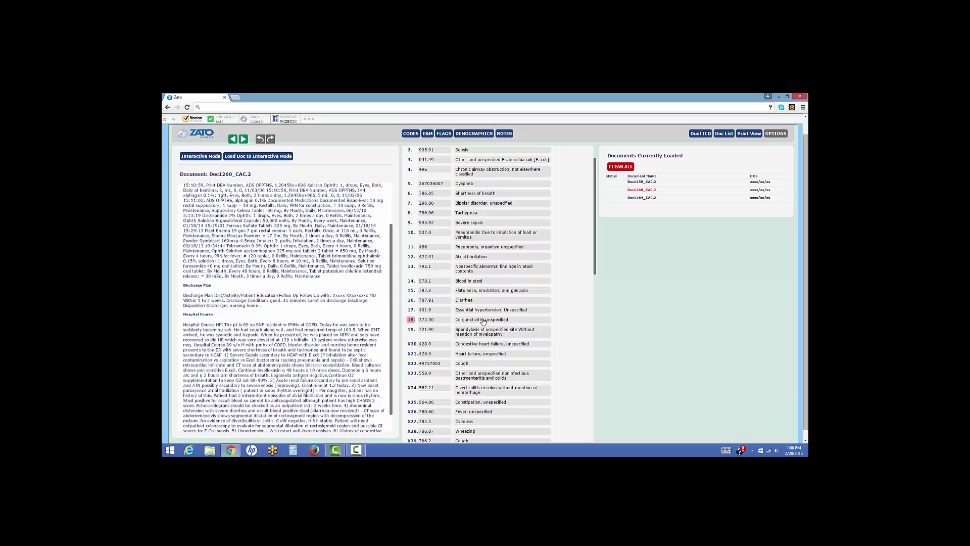
scroll(373, 300, down, 3)
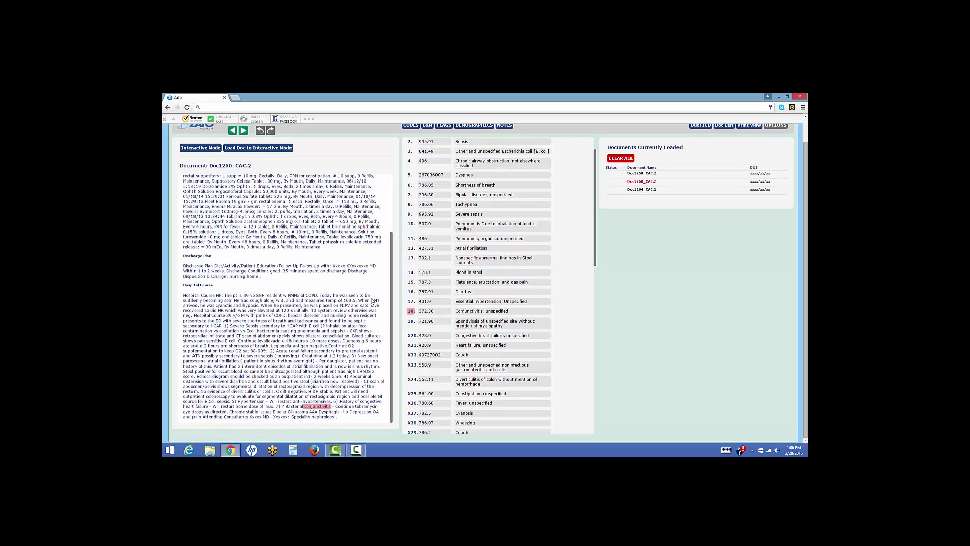
scroll(504, 316, down, 2)
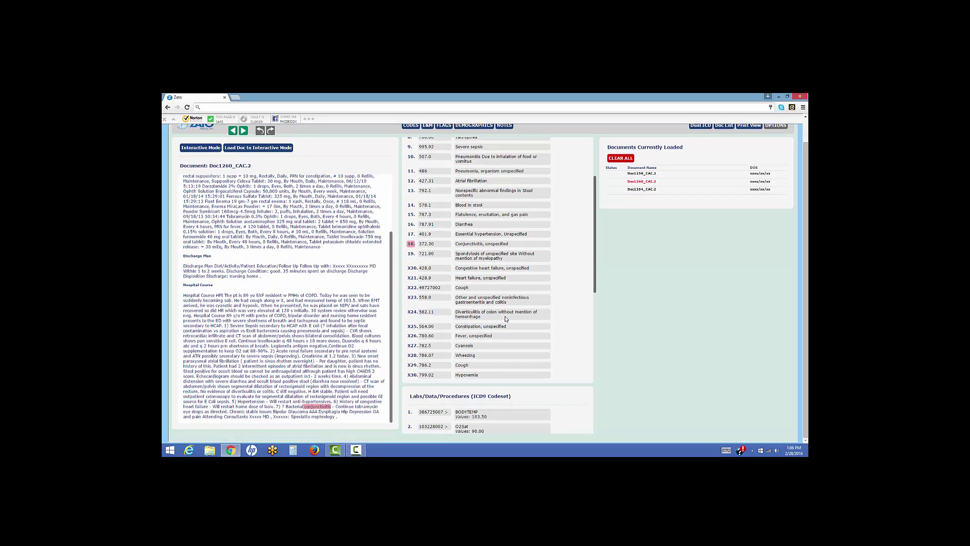
scroll(505, 320, down, 3)
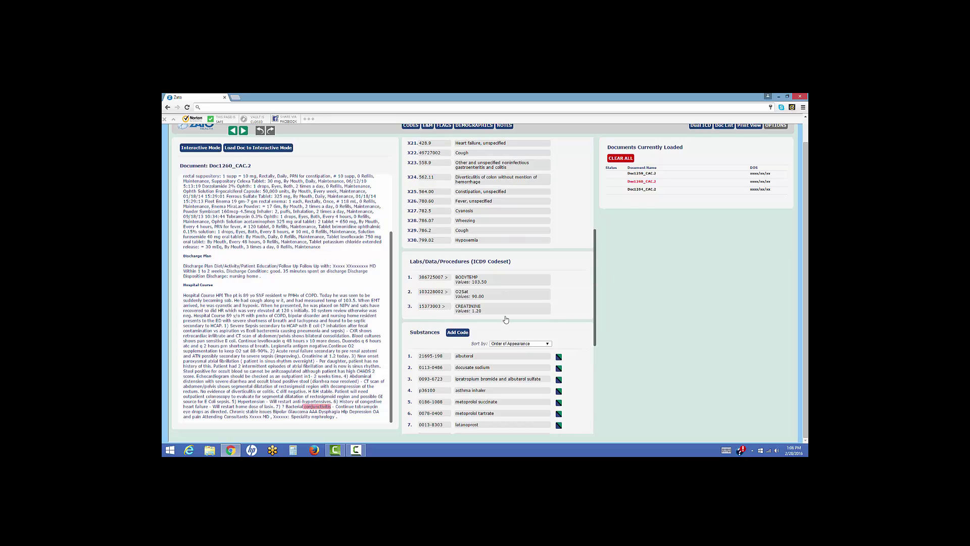
scroll(505, 319, down, 3)
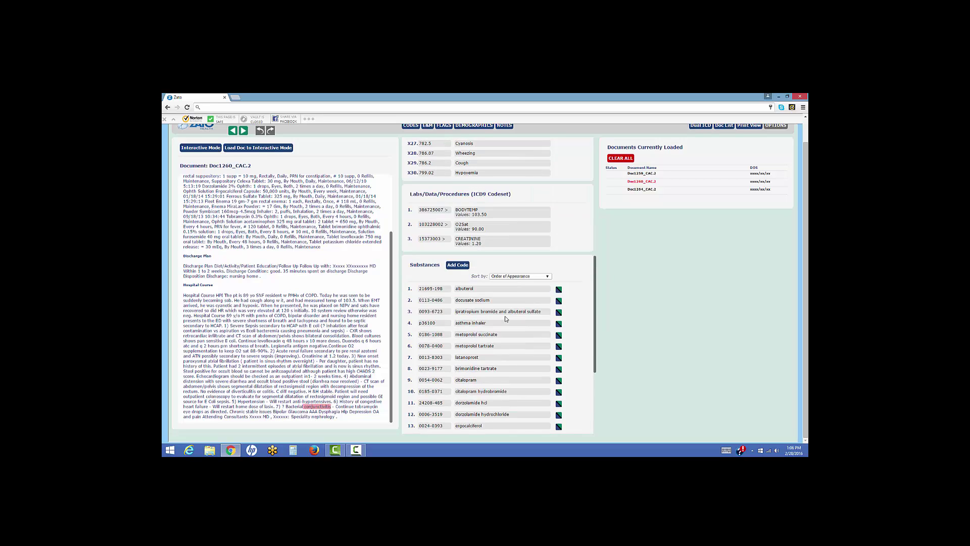
scroll(504, 318, down, 1)
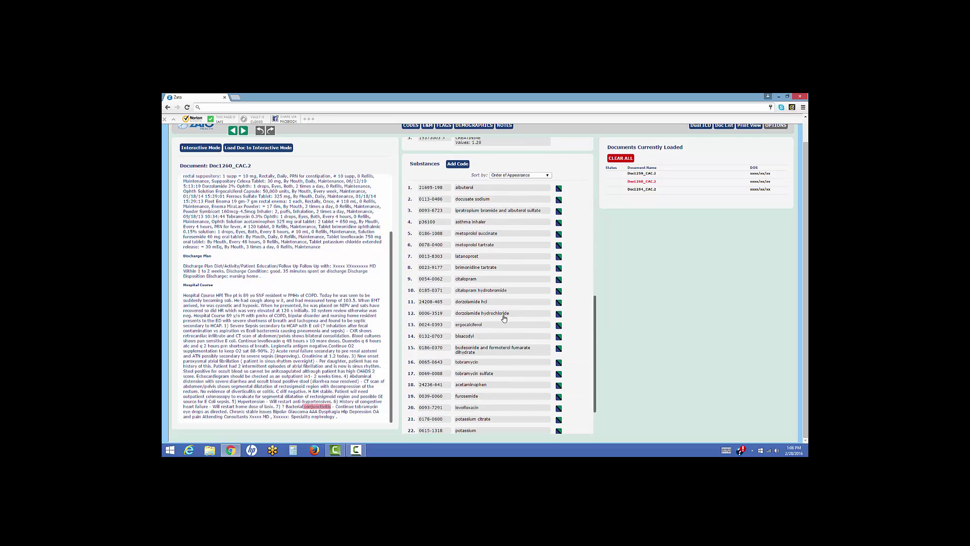
Highlight mentions of albuterol, docusate, ipratropium/albuterol, asthma inhaler, both metoprolols and latanoprost
click(465, 189)
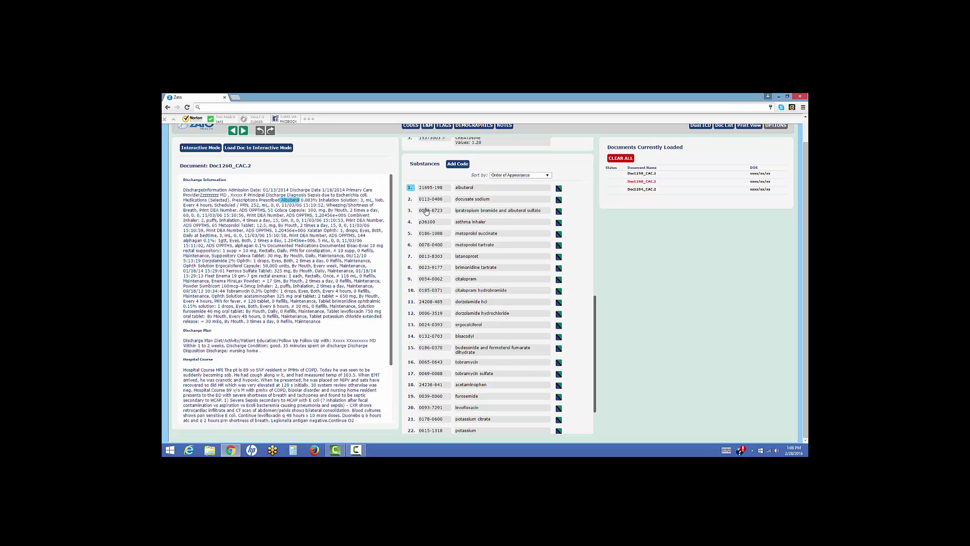
click(473, 201)
click(476, 212)
click(470, 224)
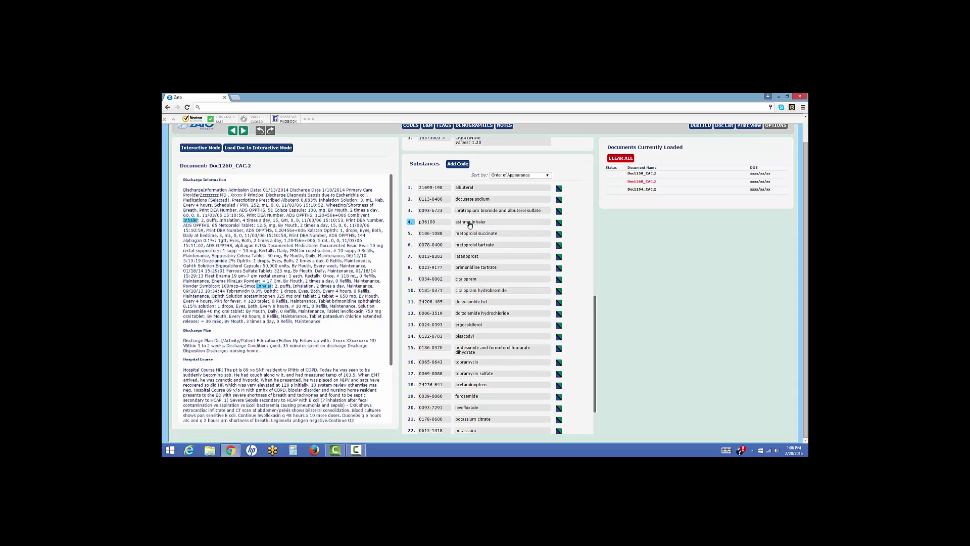
click(468, 236)
click(467, 246)
click(467, 257)
click(355, 450)
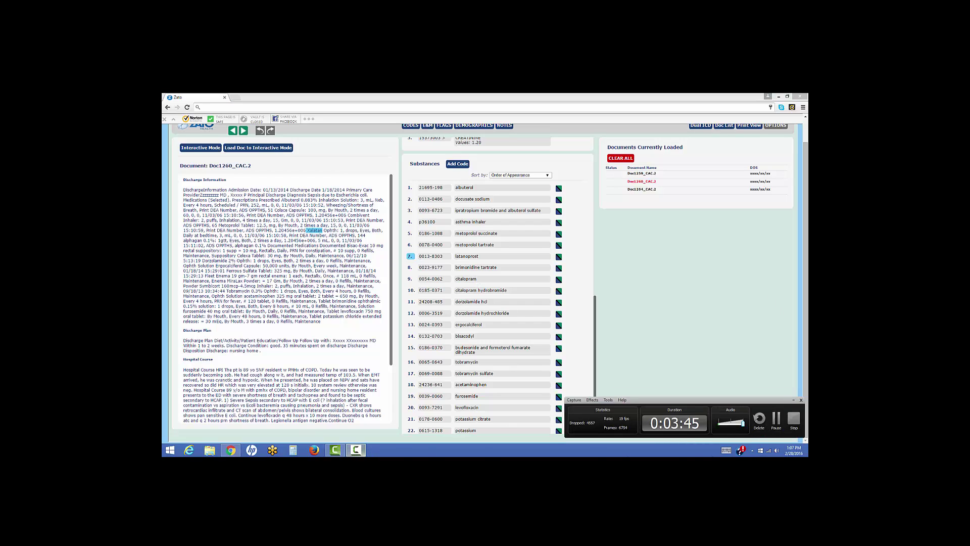
Run the saved 'anemia' query to list its nine obesity-collection documents
click(773, 418)
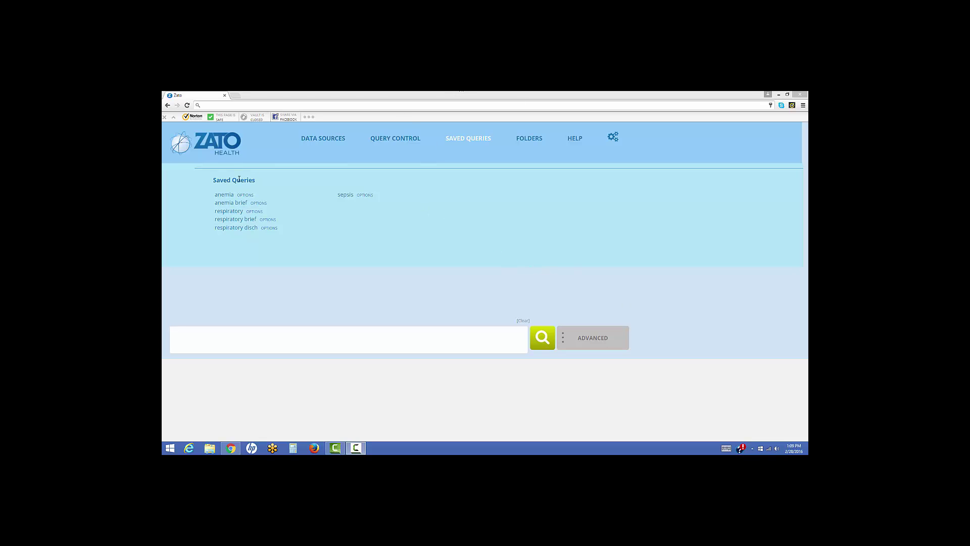
click(223, 194)
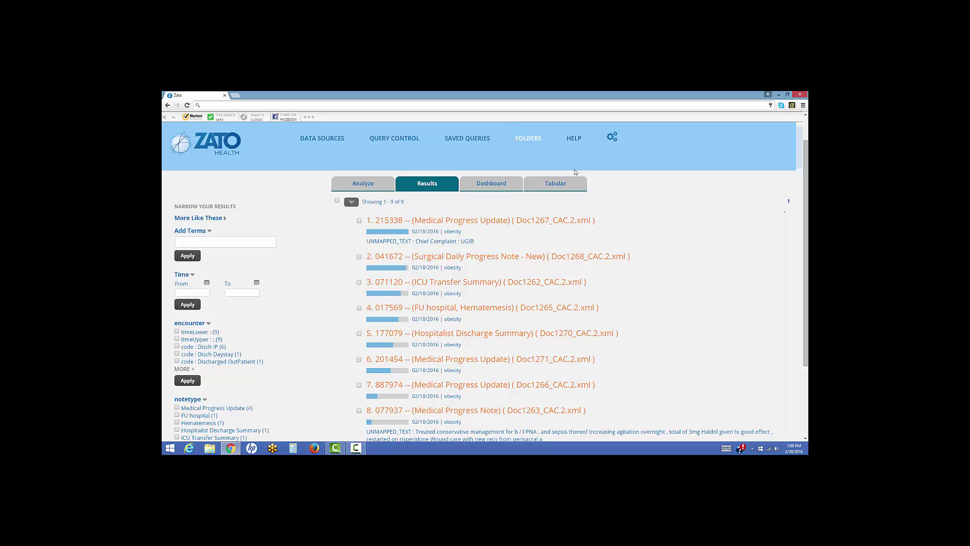
Open result 5, the Hospitalist Discharge Summary Doc1270_CAC.2.xml, in code view
scroll(691, 350, down, 1)
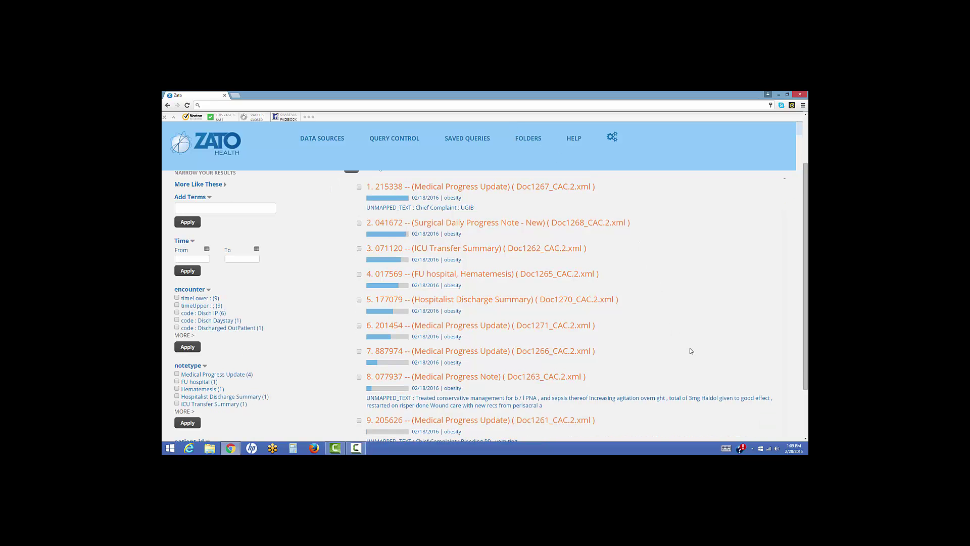
scroll(691, 351, down, 1)
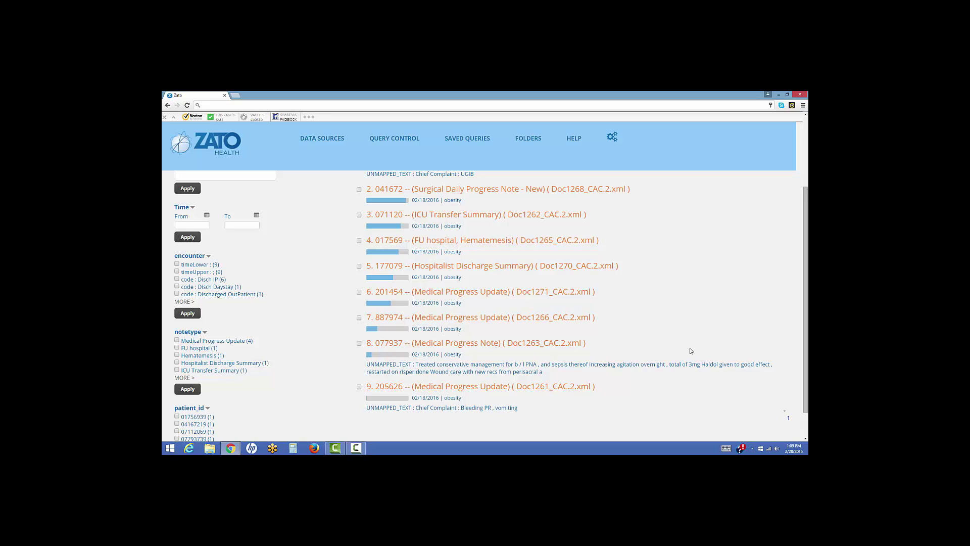
scroll(691, 350, up, 1)
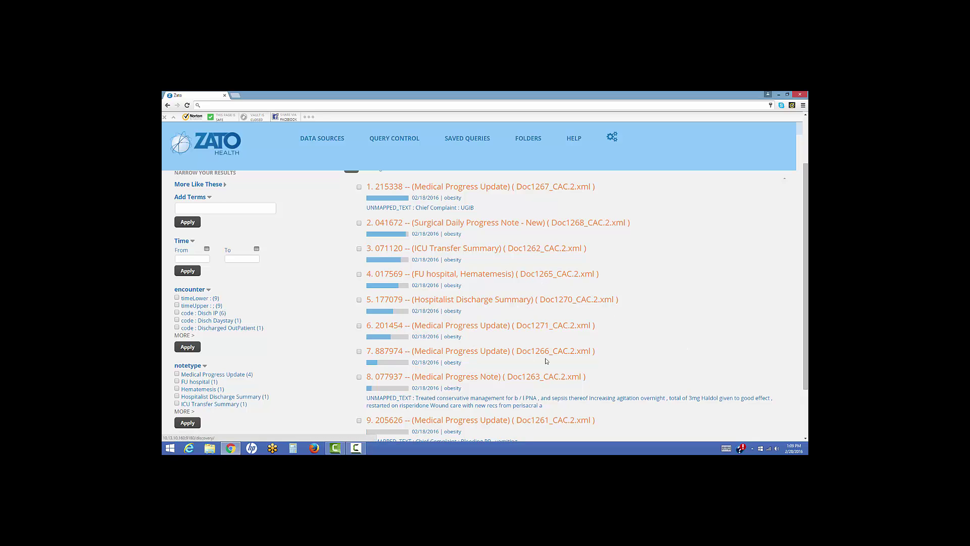
click(499, 300)
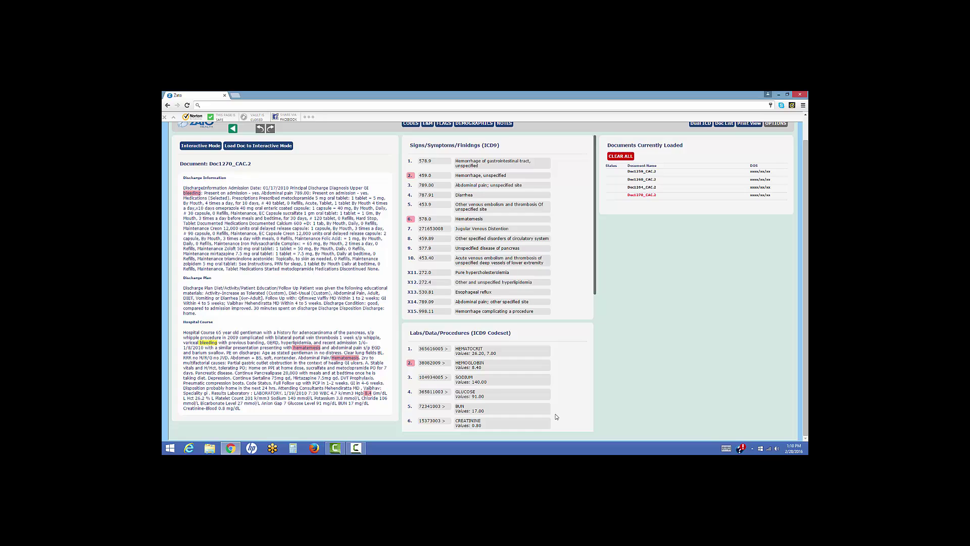
Highlight the Hematocrit, Sodium, Glucose, BUN and Creatinine lab values in the note
click(473, 352)
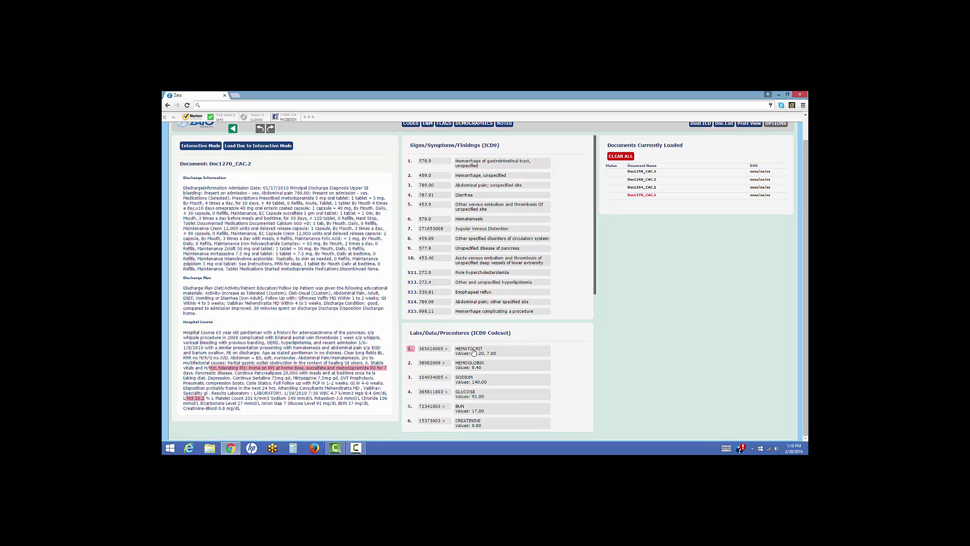
click(466, 385)
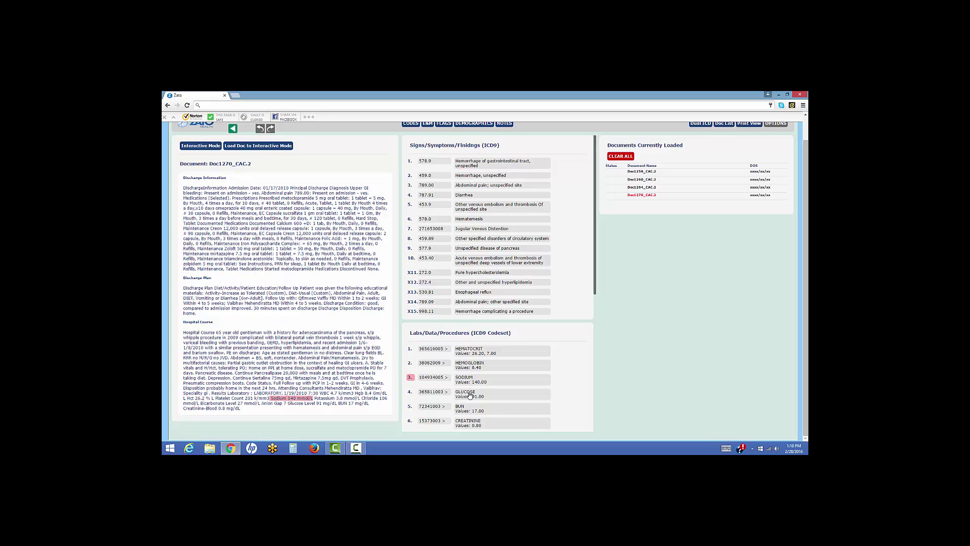
click(472, 399)
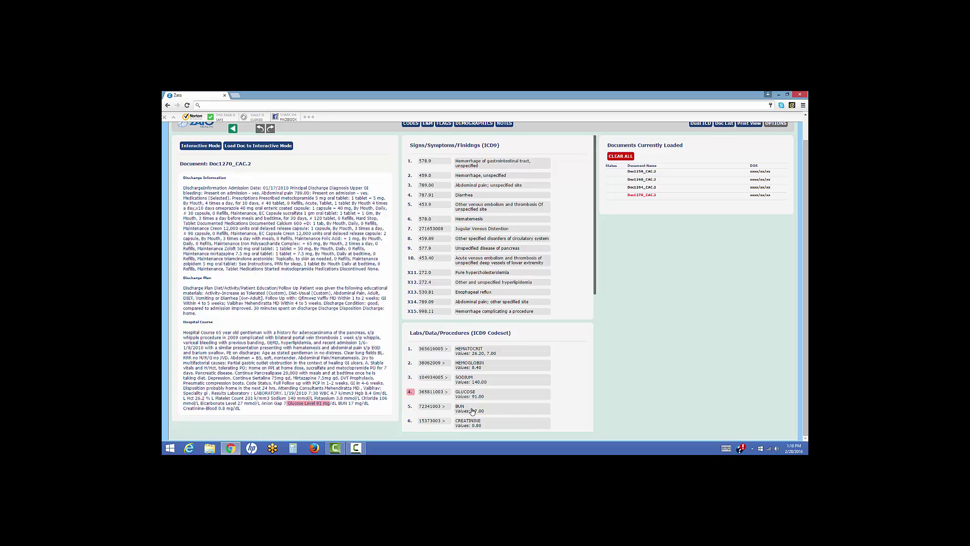
click(471, 412)
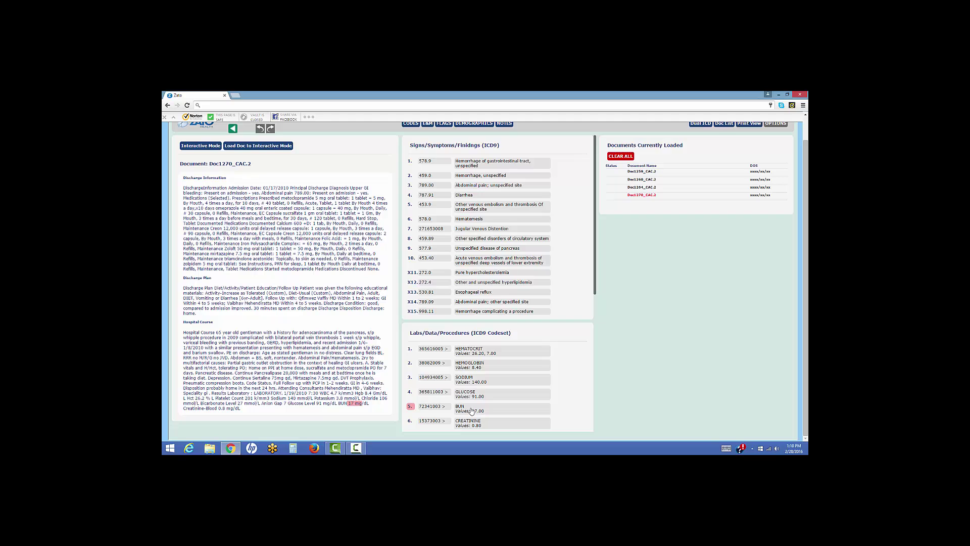
click(472, 425)
Highlight the metoclopramide mentions, then return to the saved queries list
drag(586, 127, 586, 318)
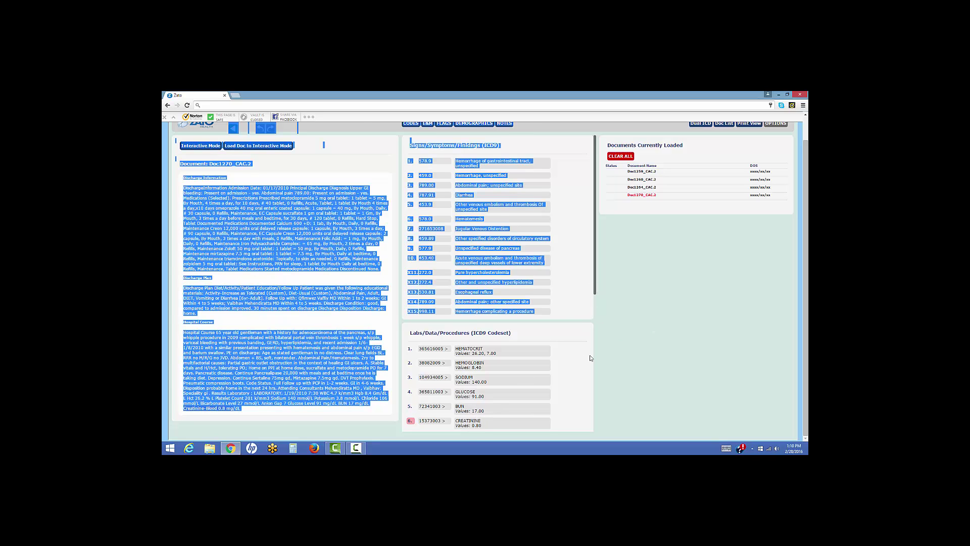
click(585, 359)
scroll(547, 319, down, 3)
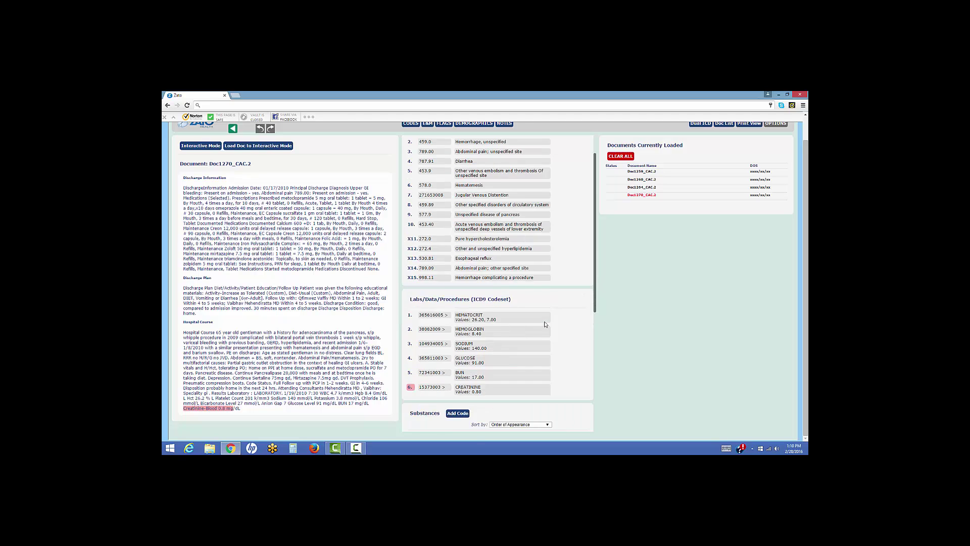
scroll(547, 324, down, 2)
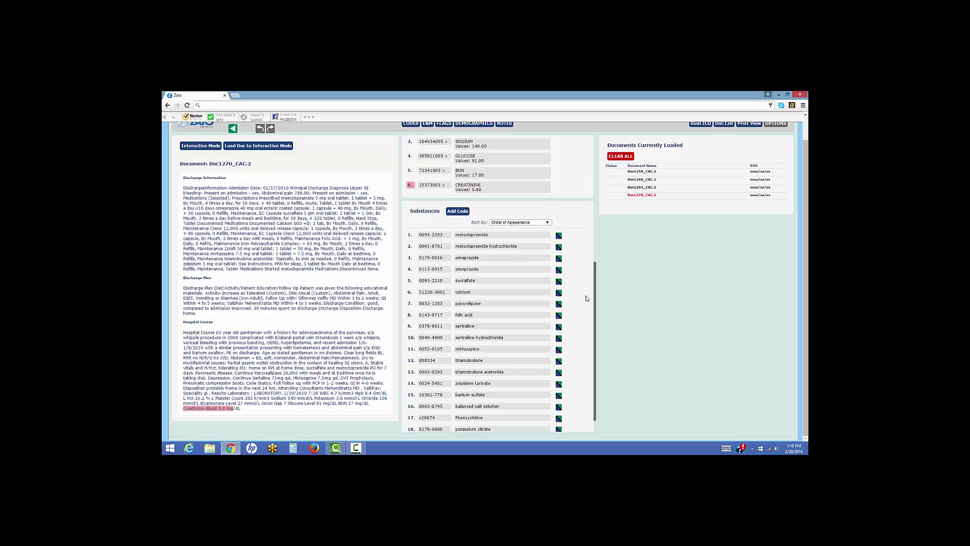
click(470, 235)
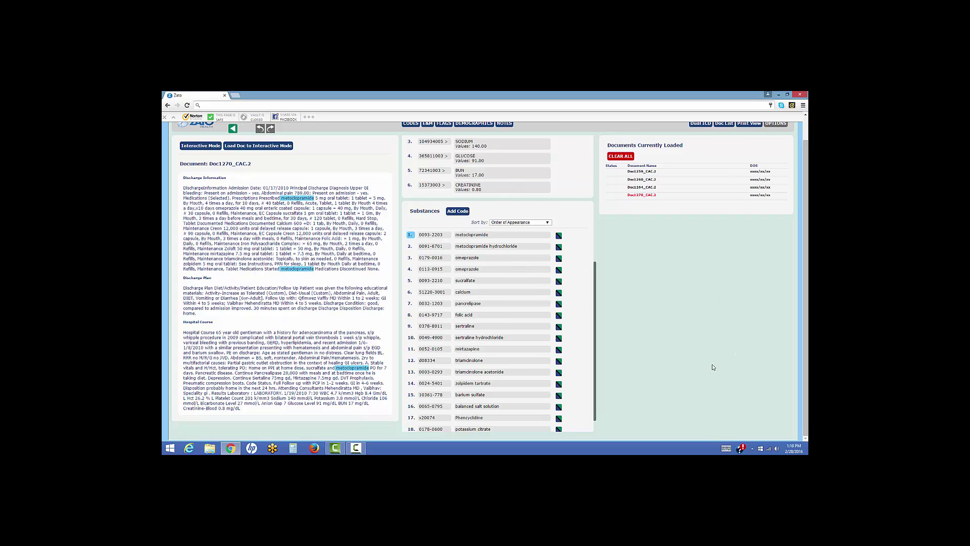
click(356, 448)
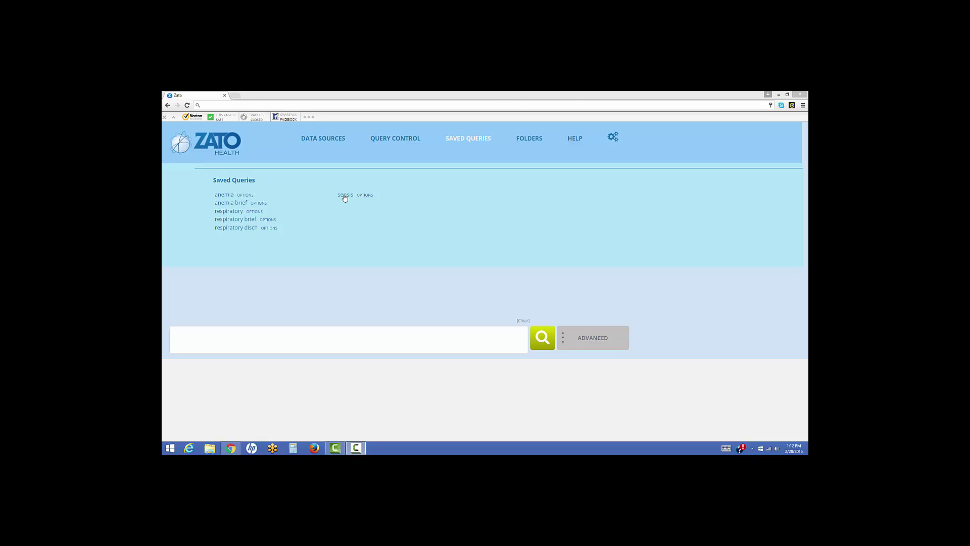
Run the 'sepsis' query and open result 6, Physician Discharge Summary--BHS (Doc1264_CAC.2.xml)
click(346, 195)
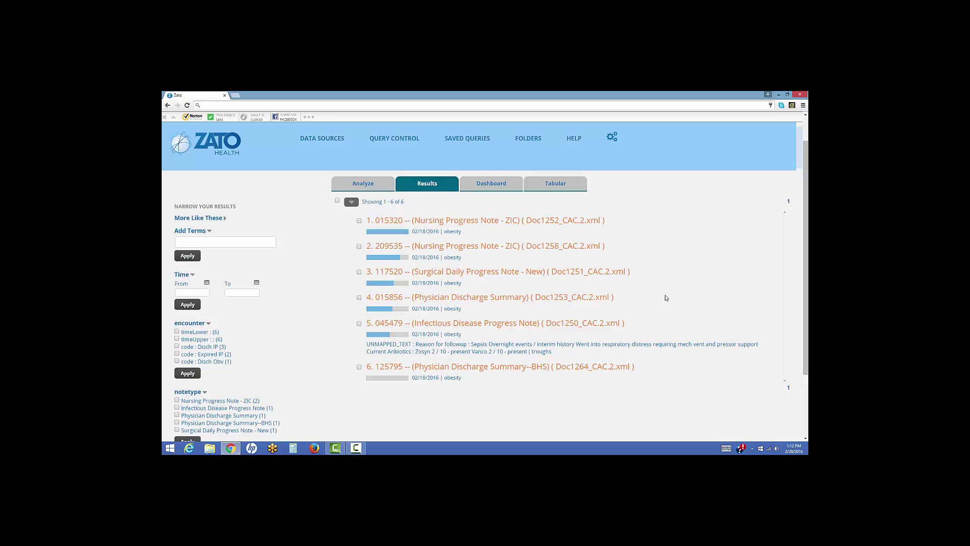
click(497, 367)
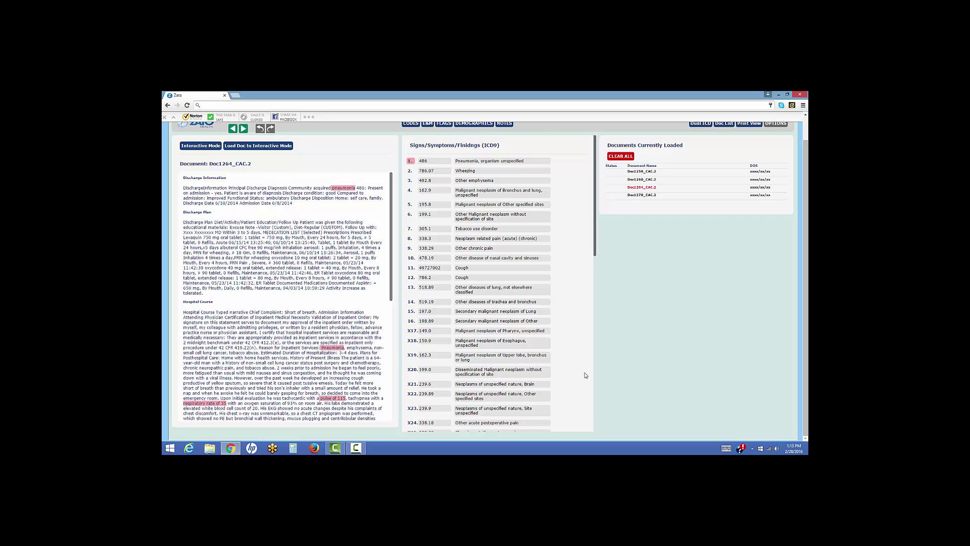
scroll(586, 375, down, 2)
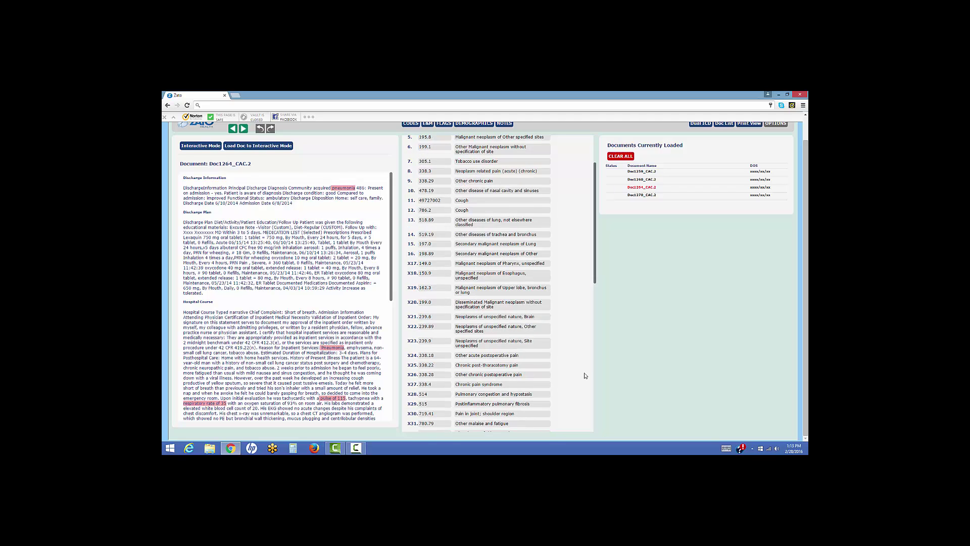
scroll(586, 375, down, 5)
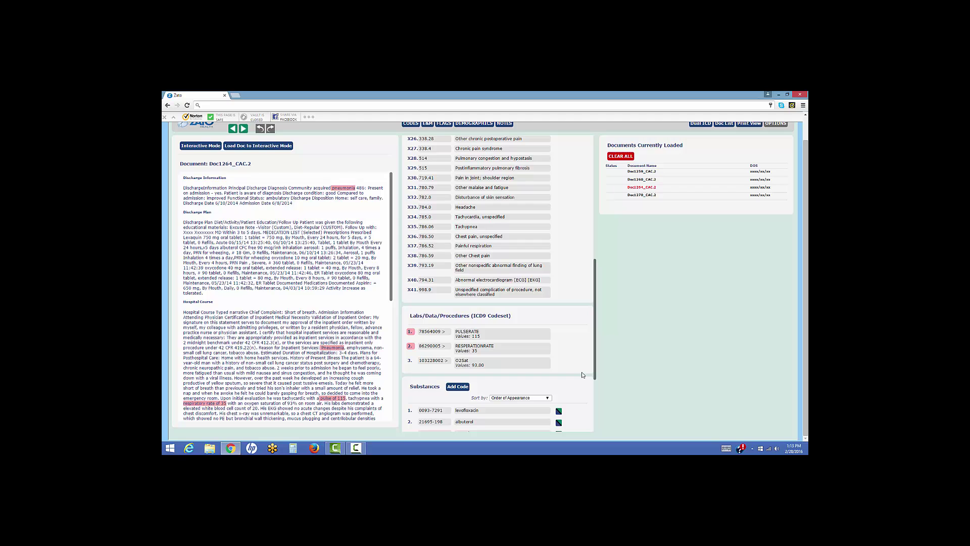
scroll(584, 375, up, 2)
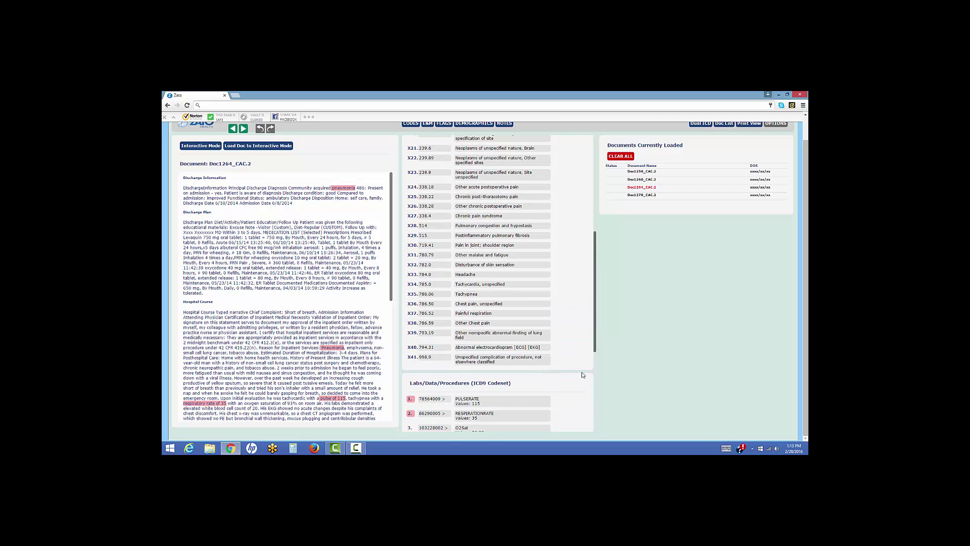
scroll(584, 375, up, 2)
scroll(583, 375, down, 3)
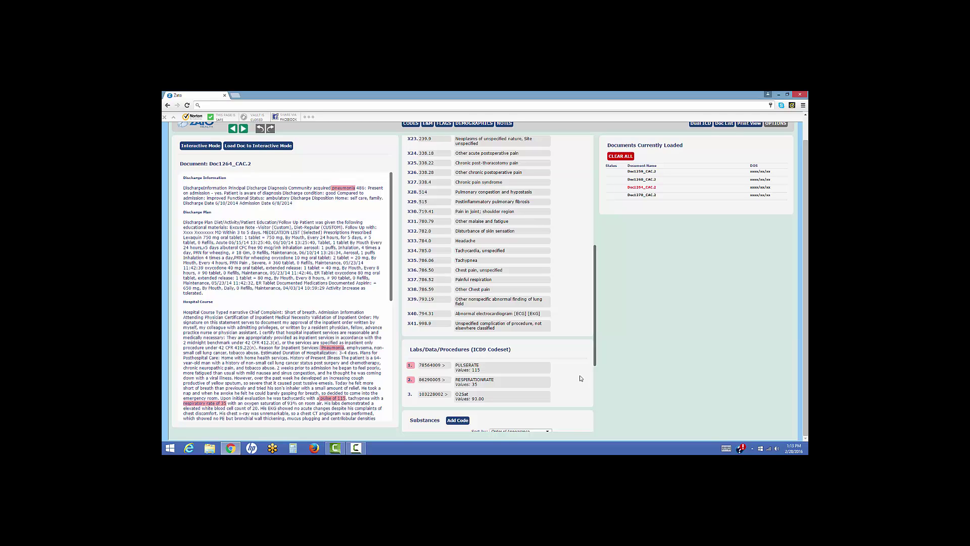
scroll(558, 266, up, 3)
scroll(524, 210, up, 5)
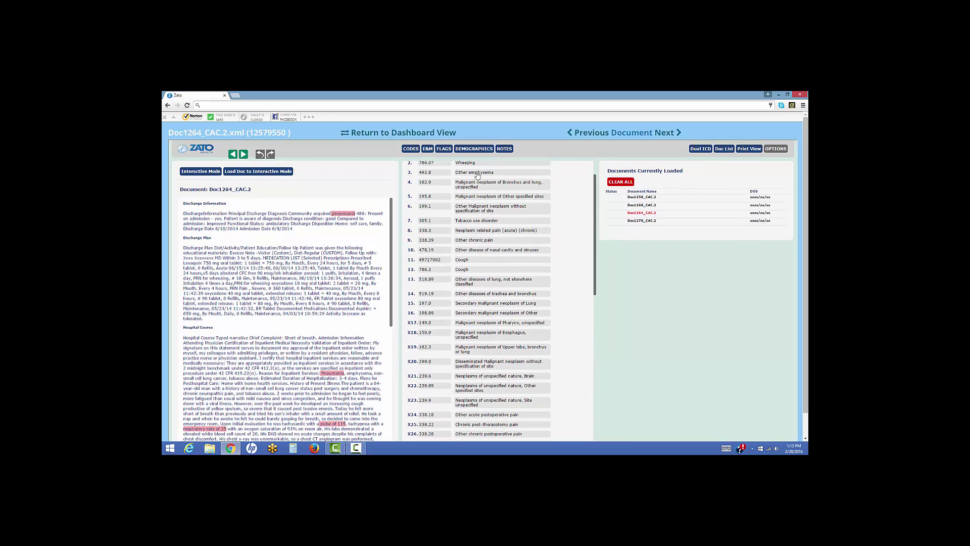
Highlight evidence for wheezing, emphysema, 162.9, 195.8, 199.1, neoplasm pain, chronic pain, nasal cavity and cough
click(477, 165)
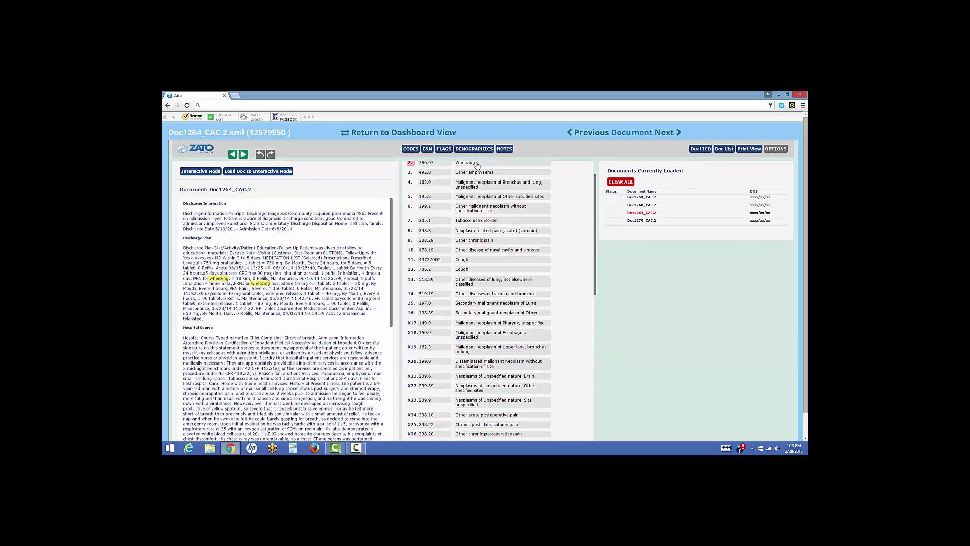
click(476, 174)
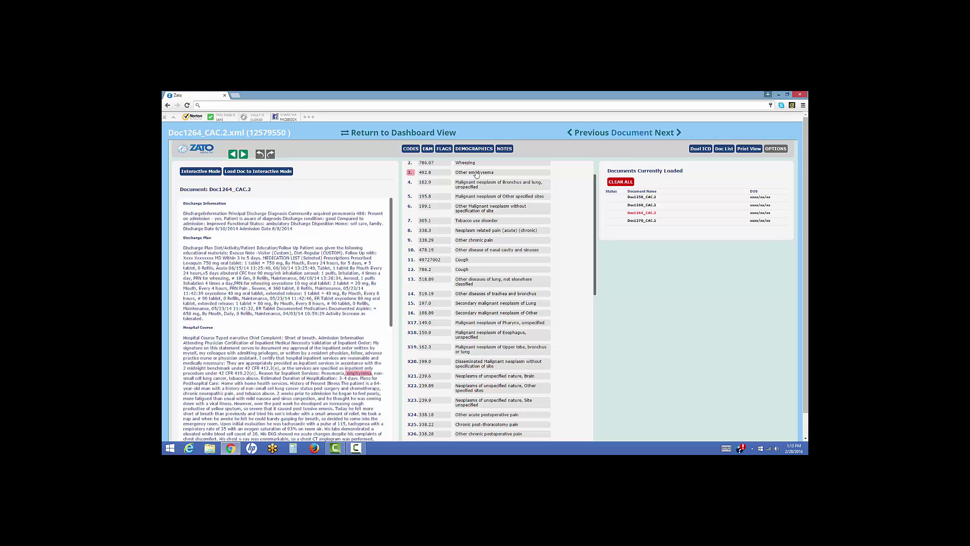
click(477, 186)
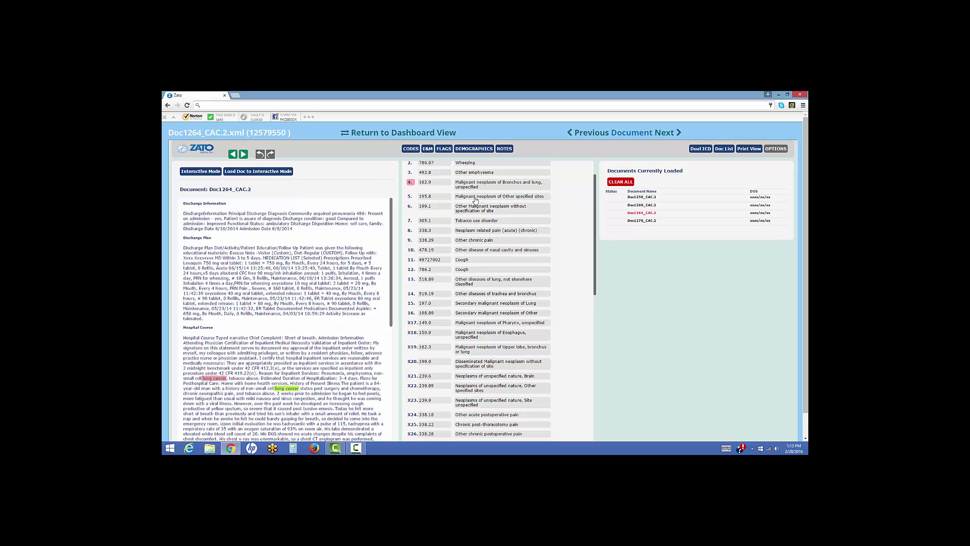
click(475, 198)
click(474, 211)
click(476, 233)
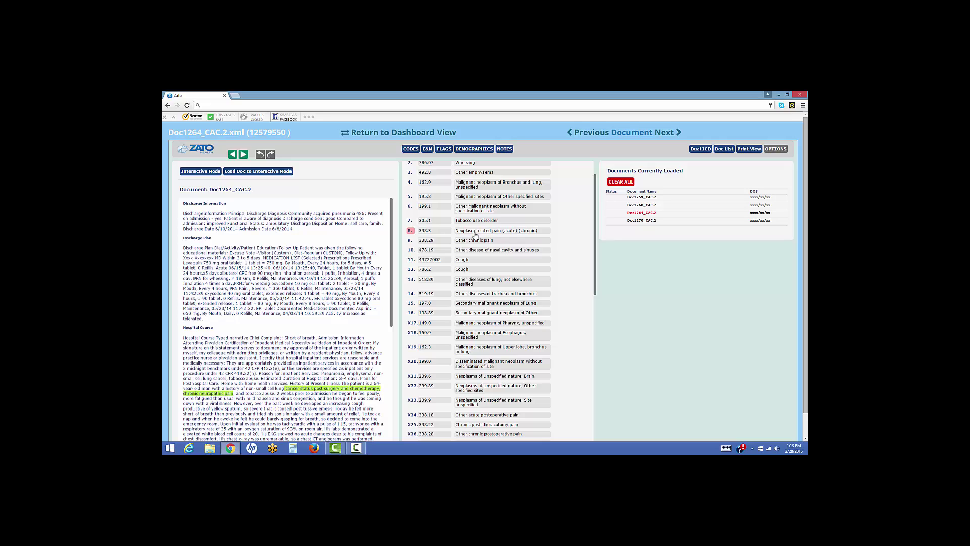
click(475, 246)
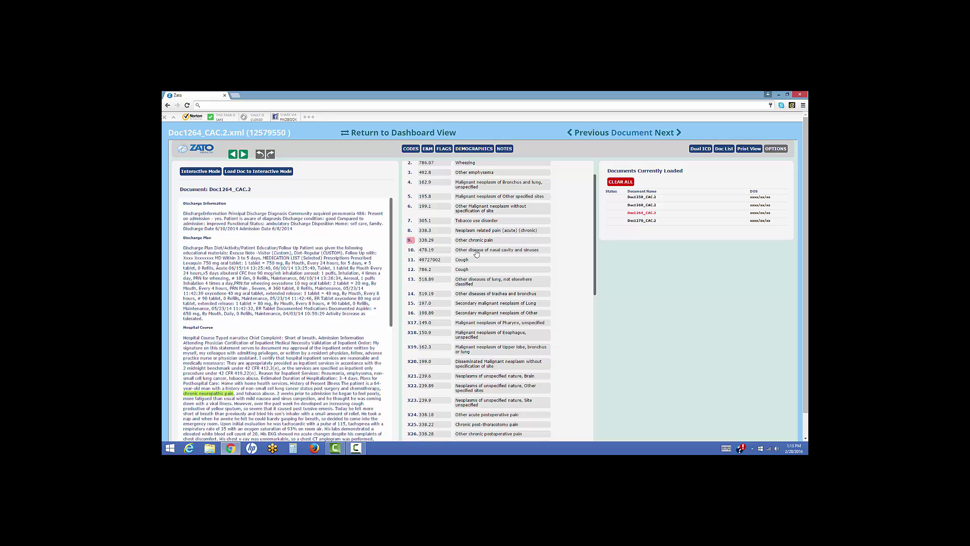
click(477, 251)
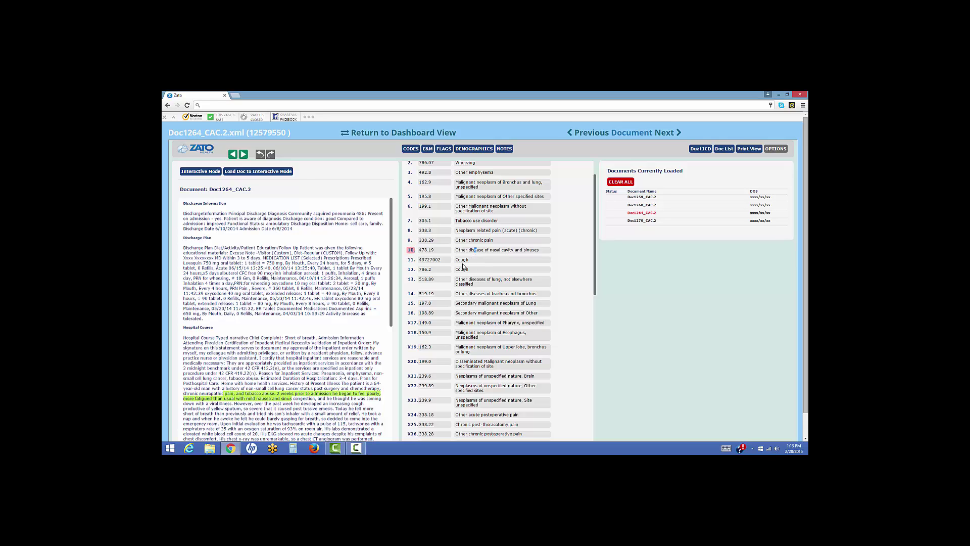
click(464, 261)
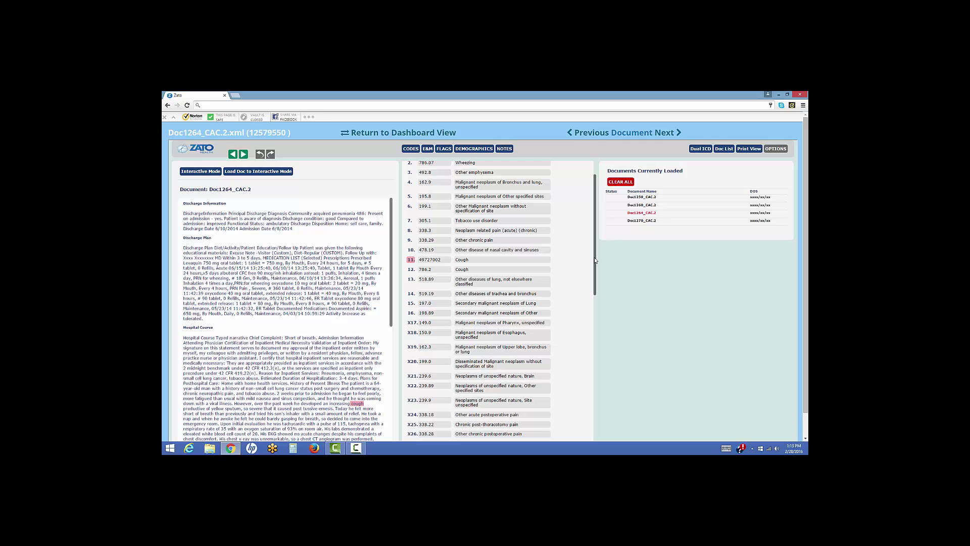
drag(595, 260, 582, 341)
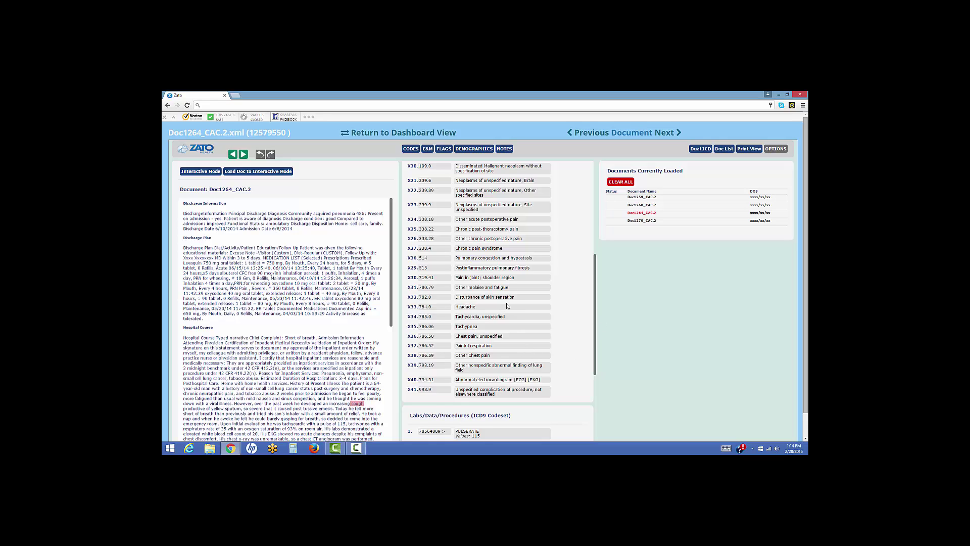
Highlight 'fatigued' for code X31 malaise and fatigue, then scroll to the Labs/Data and Substances entries
click(484, 290)
scroll(566, 375, down, 1)
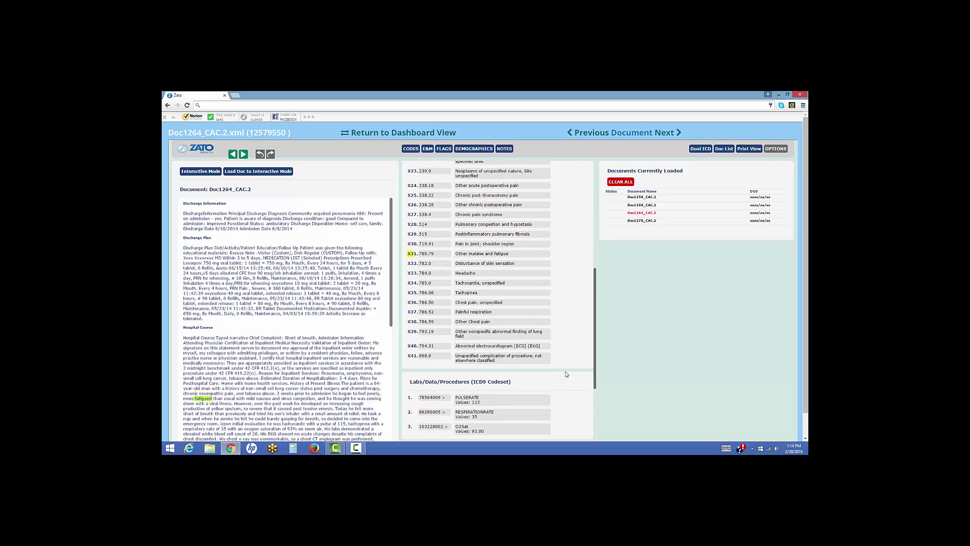
scroll(567, 375, down, 1)
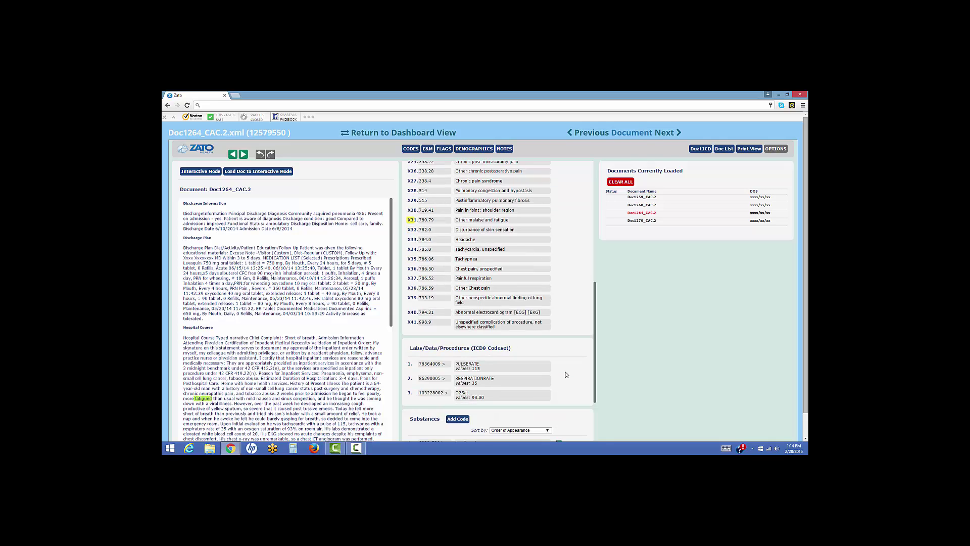
scroll(566, 375, down, 4)
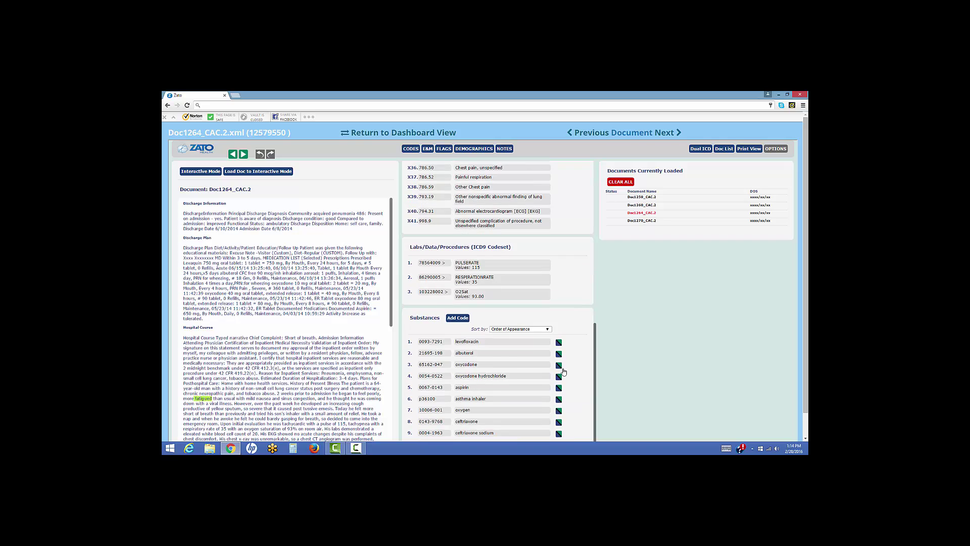
scroll(564, 372, down, 1)
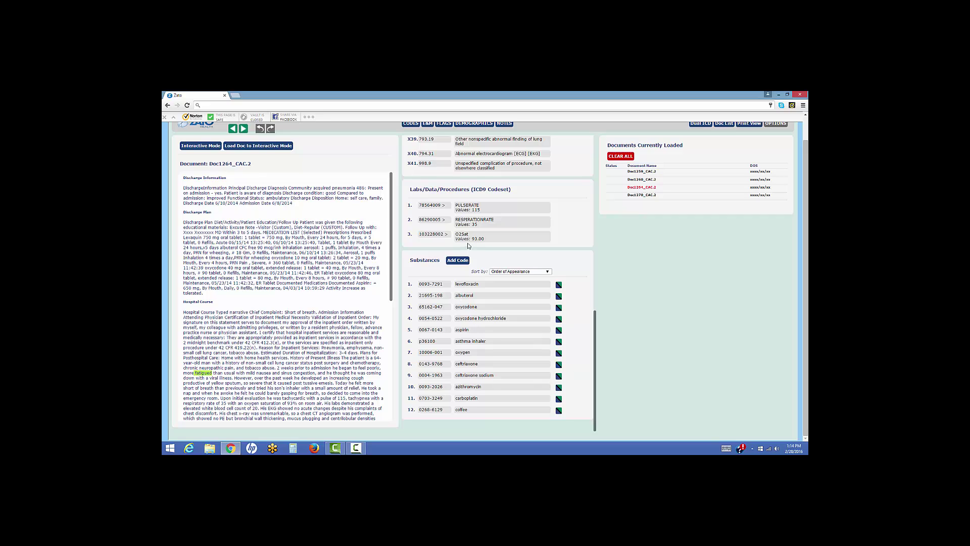
mouse_move(467, 223)
mouse_move(459, 286)
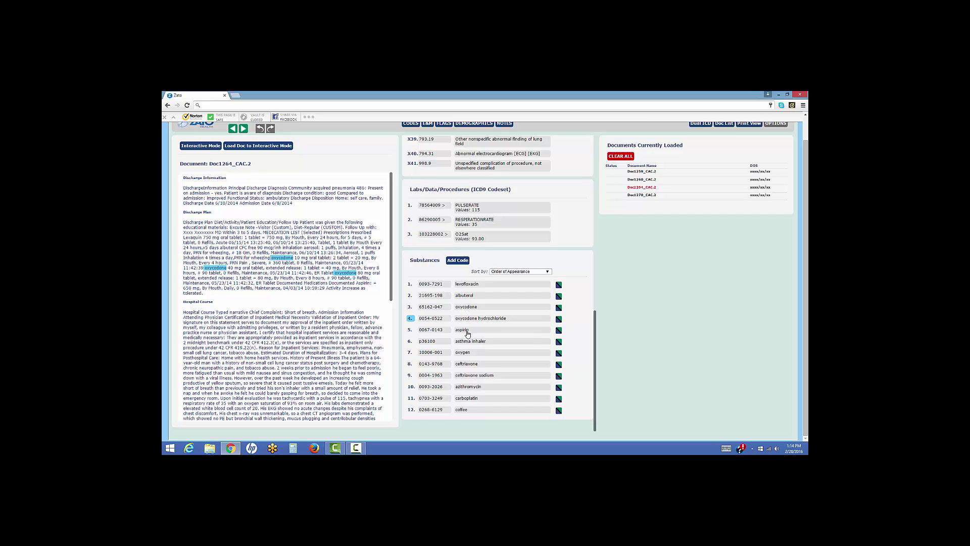
Highlight 'oxygen saturation of 93%' in the note as evidence for the Doc1264_CAC.2 O2Sat lab value
mouse_move(478, 241)
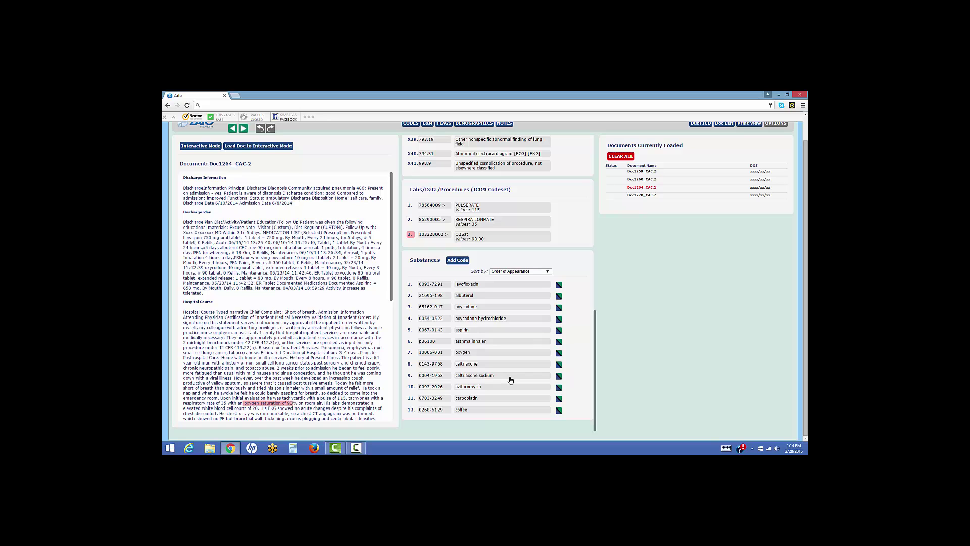
scroll(510, 380, up, 10)
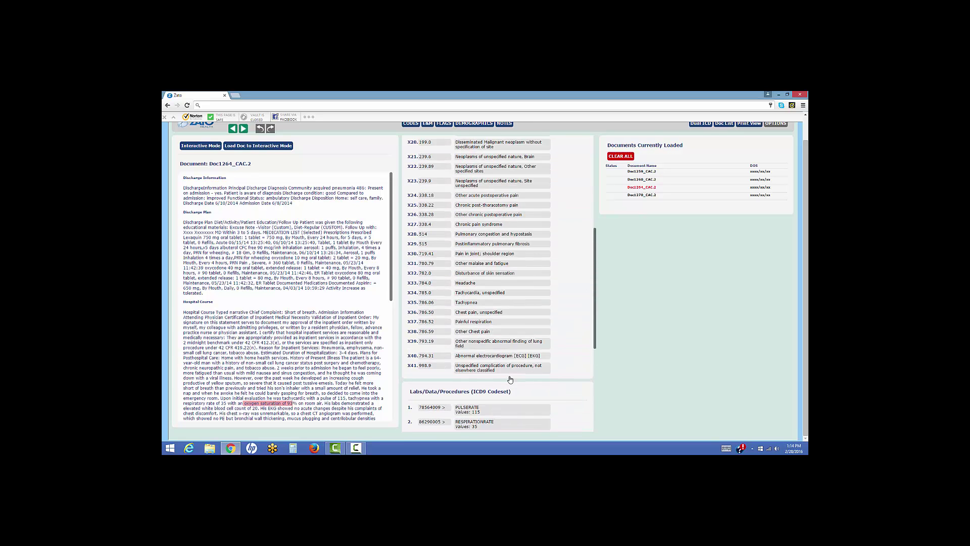
scroll(510, 381, up, 2)
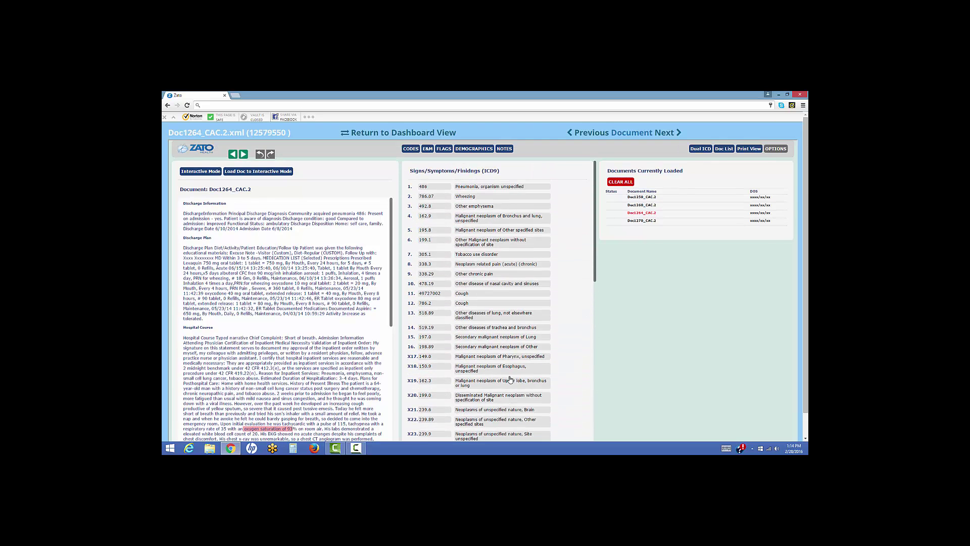
scroll(511, 380, down, 5)
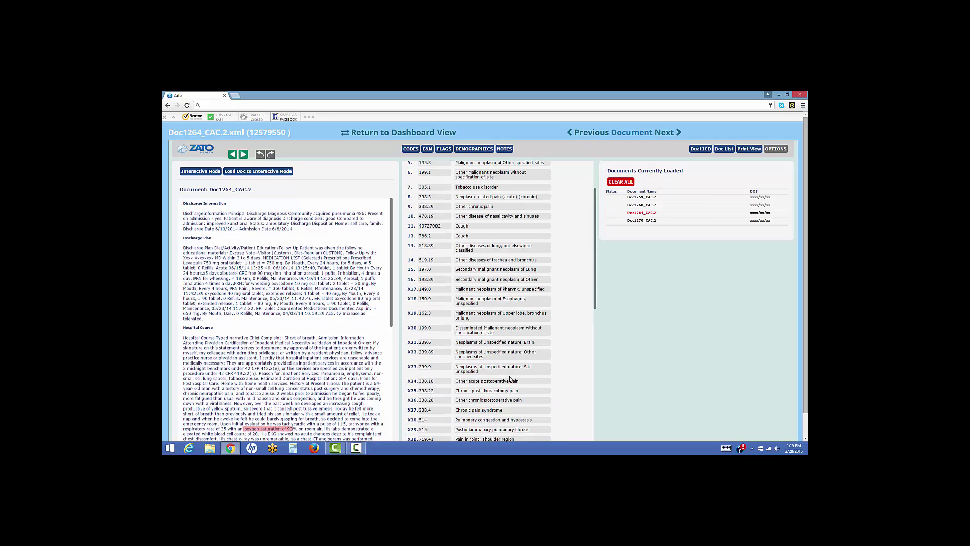
scroll(509, 378, down, 5)
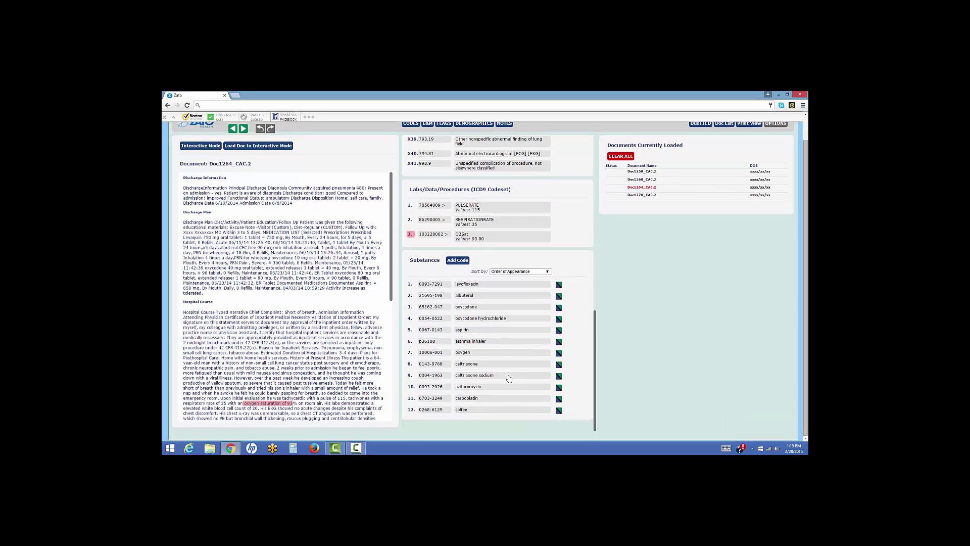